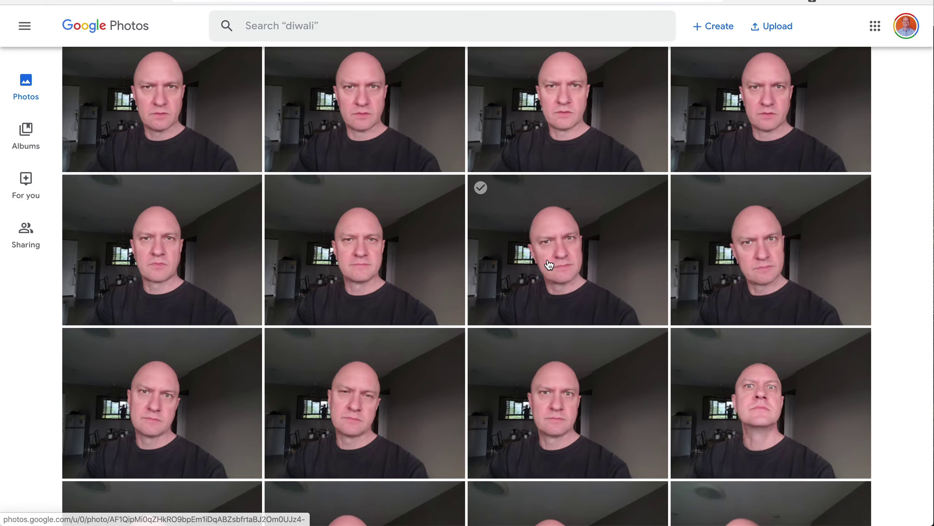
# Search for 'Remove Background From Image Online' and open the remove.bg result.
pyautogui.scroll(-15, 548, 262)
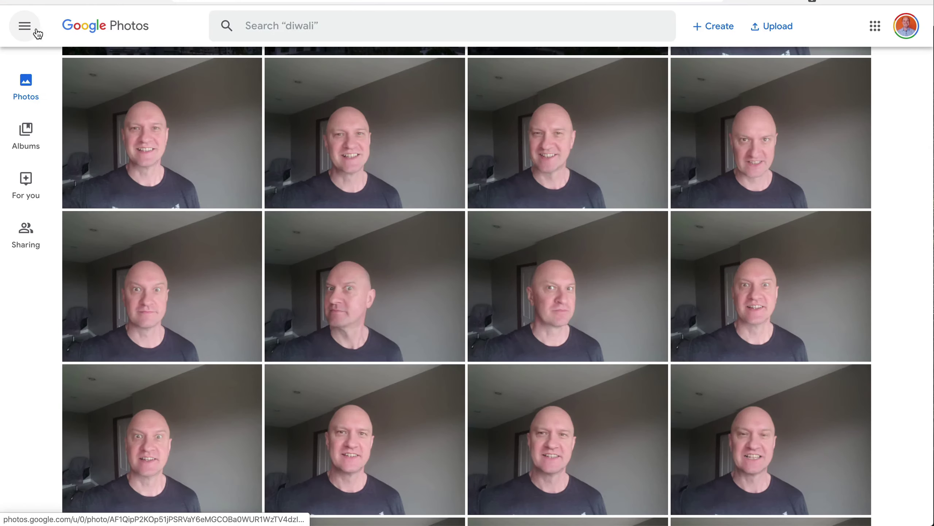
pyautogui.scroll(-5, 89, 90)
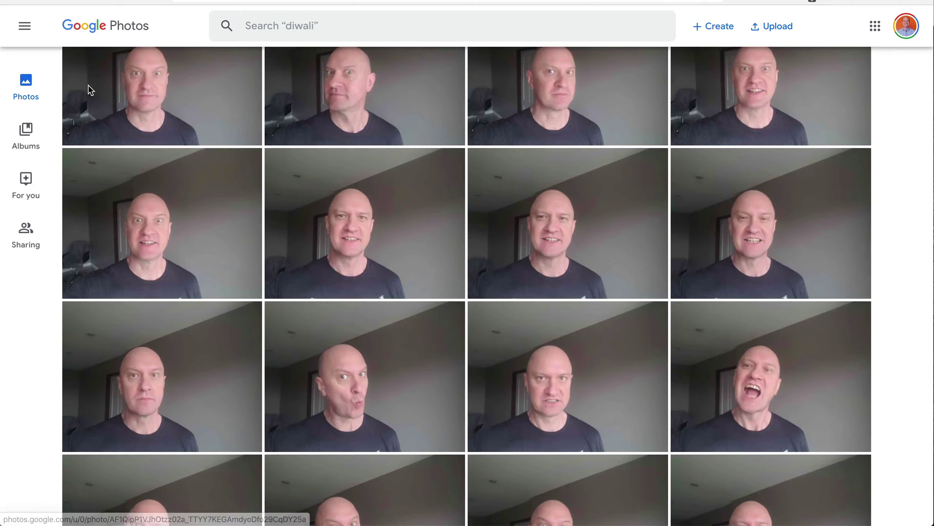
pyautogui.scroll(-5, 89, 91)
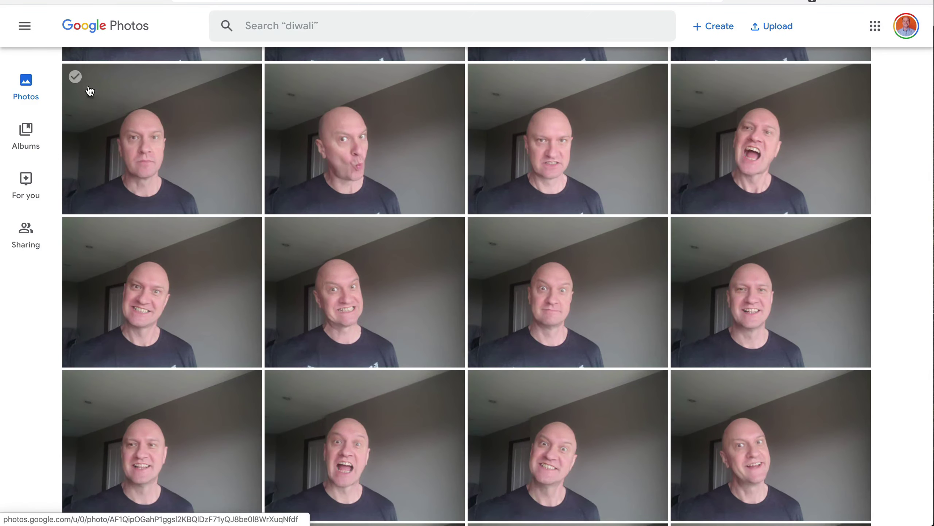
pyautogui.scroll(-3, 89, 90)
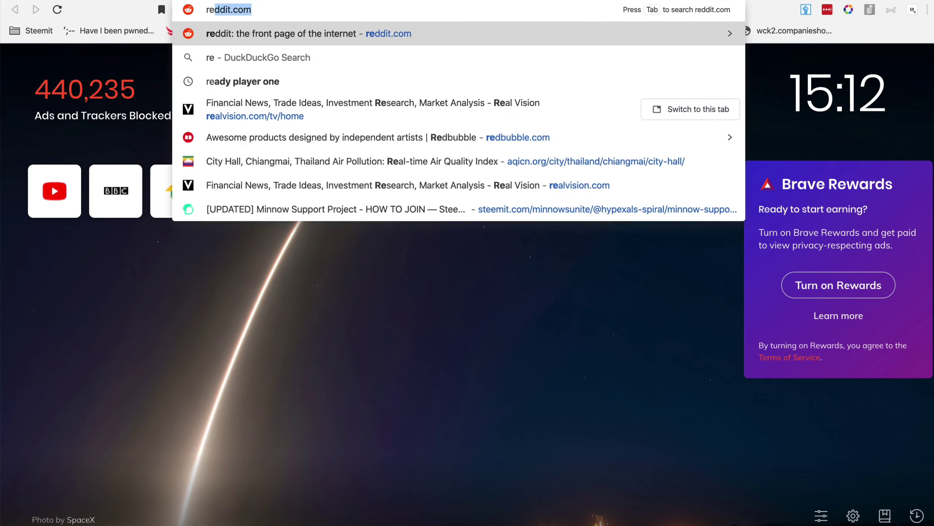
pyautogui.press('Down')
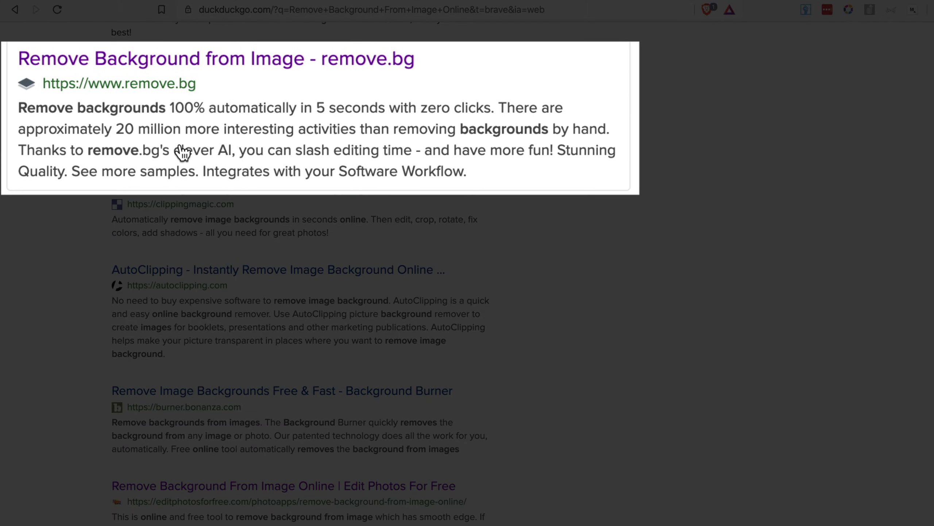
pyautogui.click(218, 87)
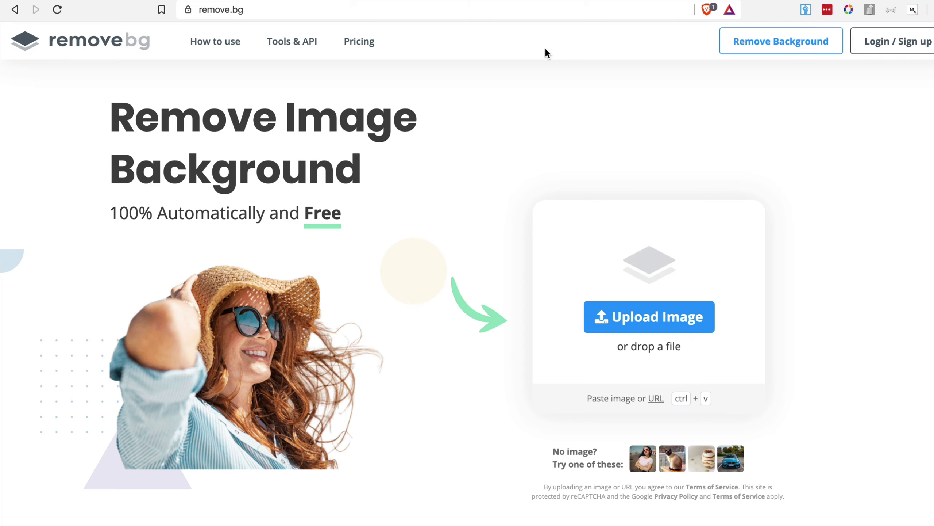
# Upload the selfie JPG from the Desktop to remove.bg to cut out its background.
pyautogui.click(651, 323)
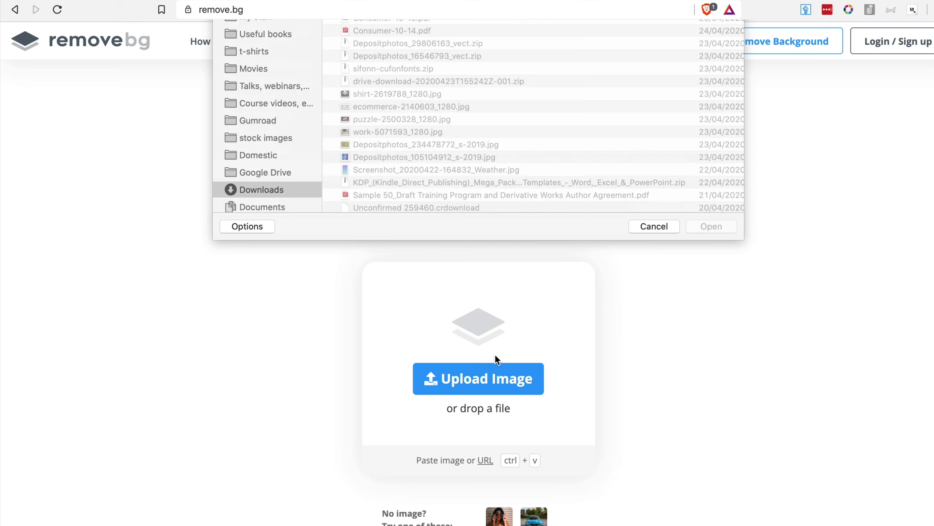
pyautogui.click(310, 74)
pyautogui.click(409, 70)
pyautogui.doubleClick(409, 70)
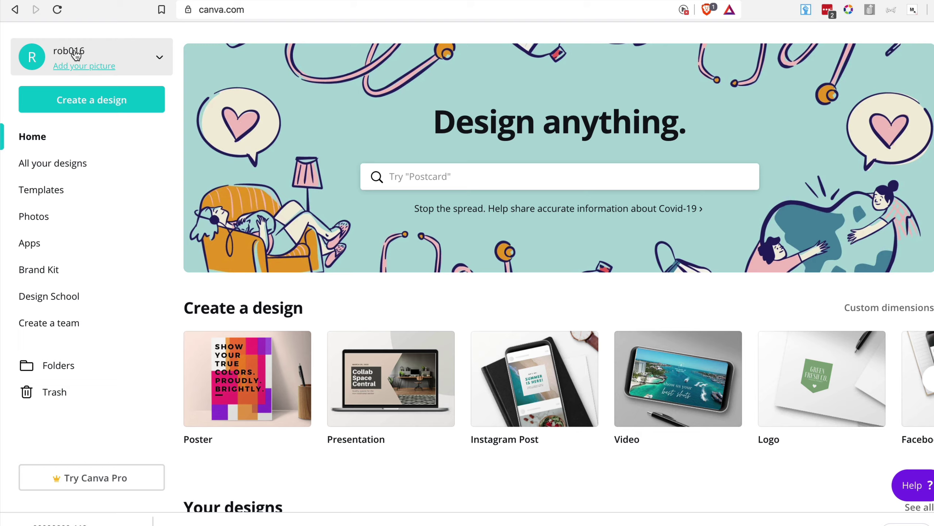
# Bring up Canva's custom width and height fields for a new design, then open a new Brave tab.
pyautogui.click(73, 100)
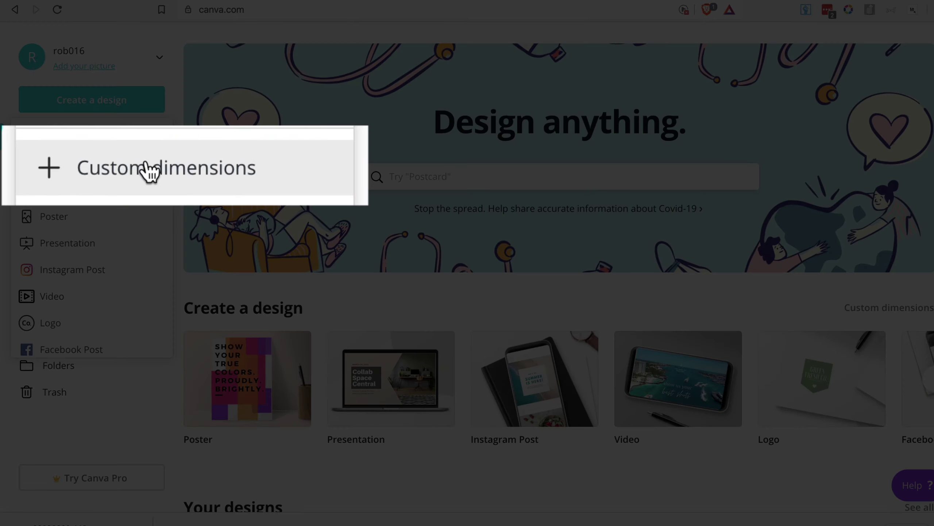
pyautogui.click(149, 171)
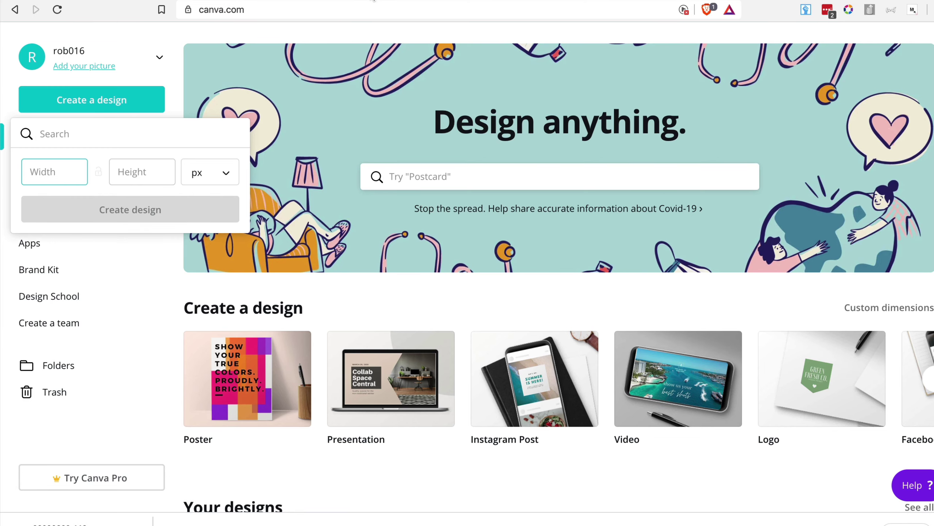
pyautogui.hotkey('ctrl', 't')
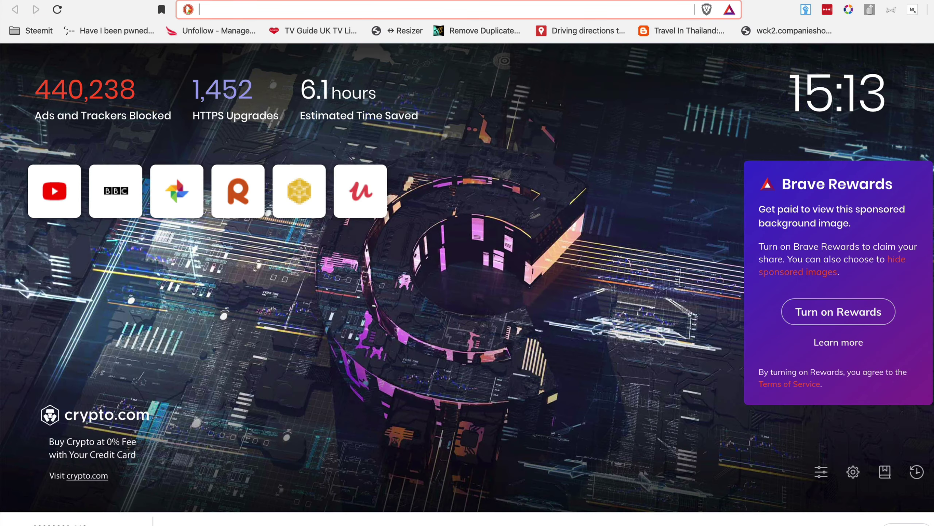
# Search '16:9' and check Wikipedia's resolution table to confirm 1280 × 720 is HD.
pyautogui.write('16:')
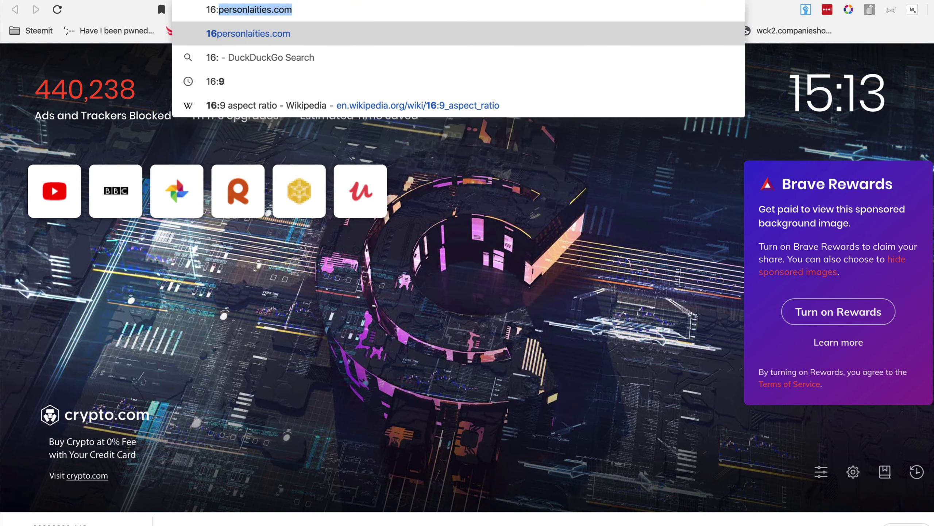
pyautogui.write('9')
pyautogui.press('Return')
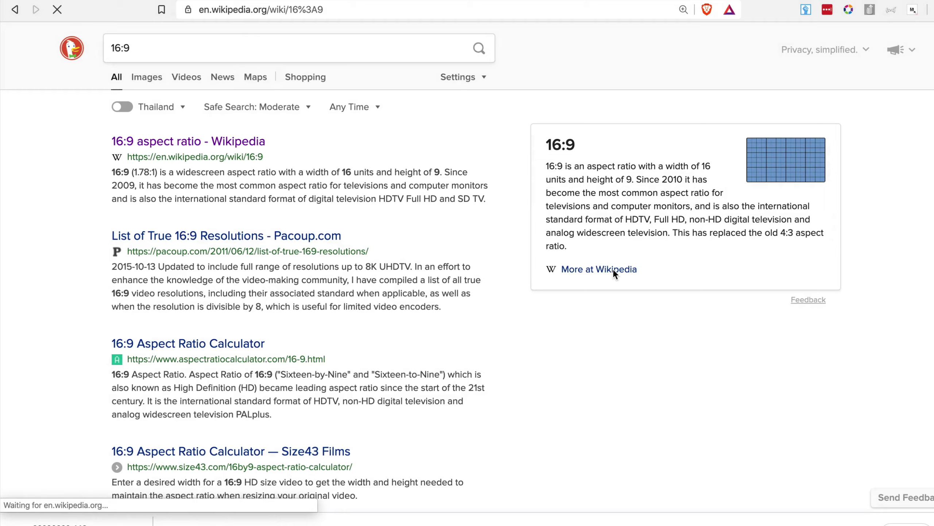
pyautogui.scroll(-10, 570, 309)
pyautogui.scroll(-10, 571, 311)
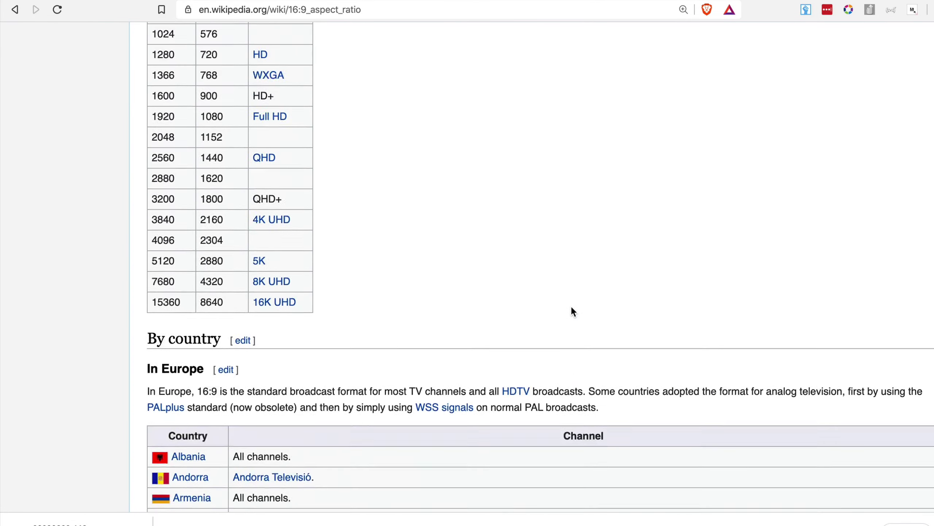
pyautogui.scroll(4, 570, 311)
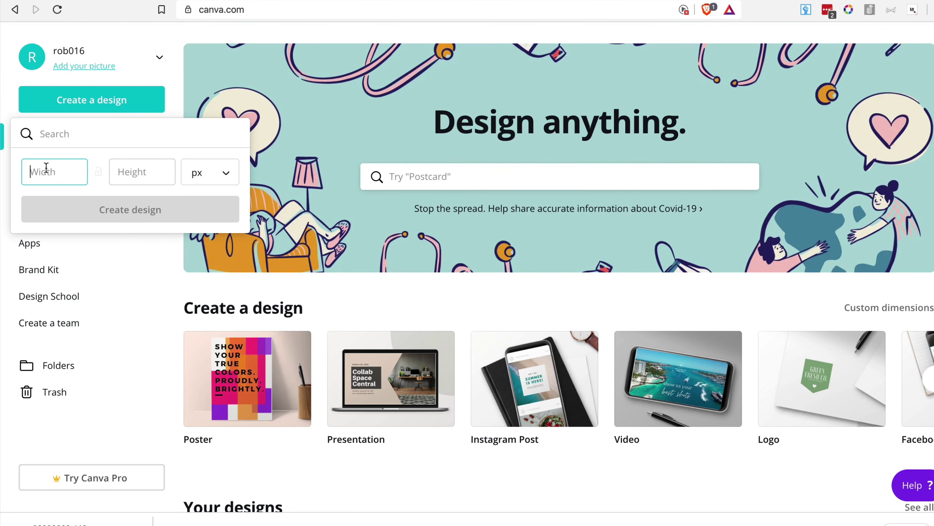
# Enter width 1280 and height 720 px and create the blank design.
pyautogui.write('1280')
pyautogui.press('Tab')
pyautogui.write('7')
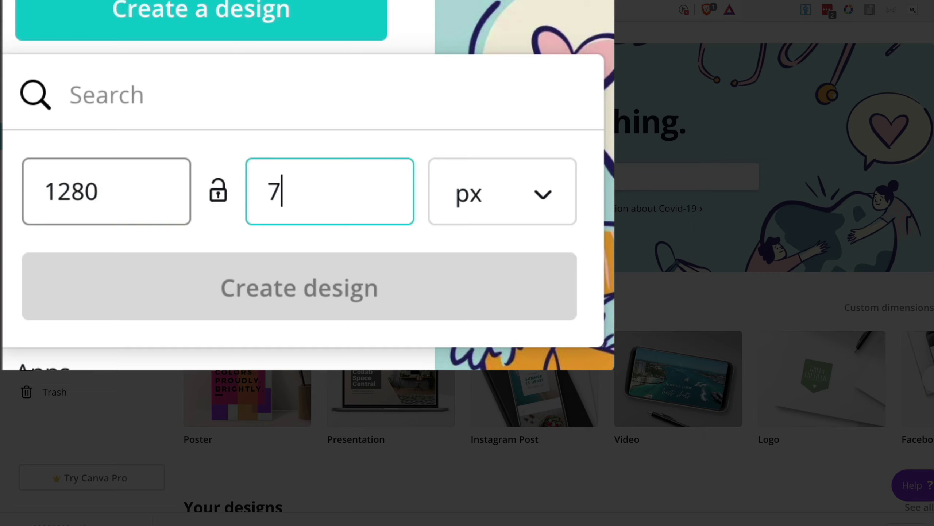
pyautogui.write('20')
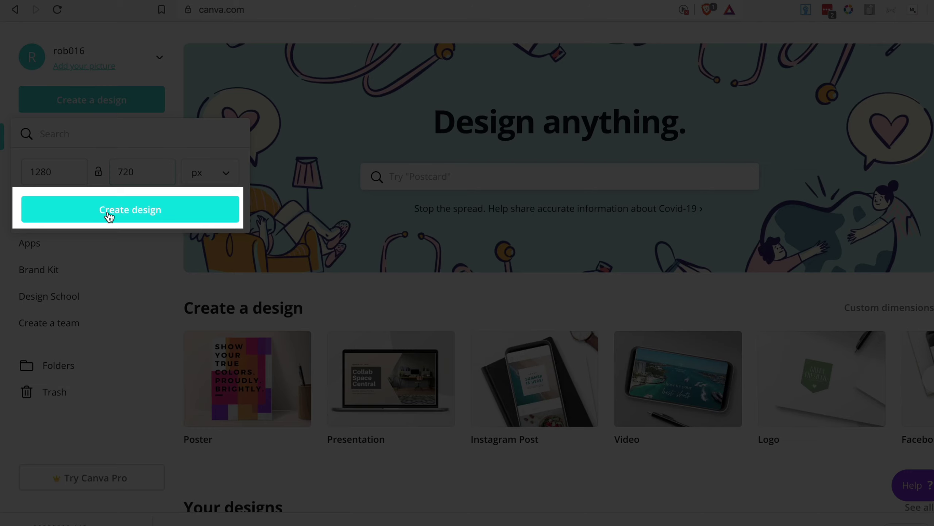
pyautogui.click(106, 212)
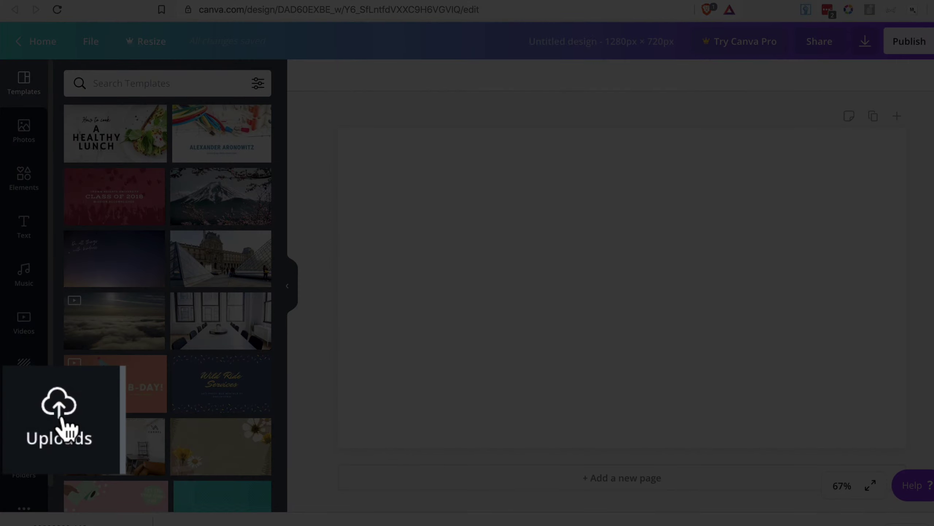
# Upload the background-removed headshot PNG and place it on the blank page.
pyautogui.click(24, 420)
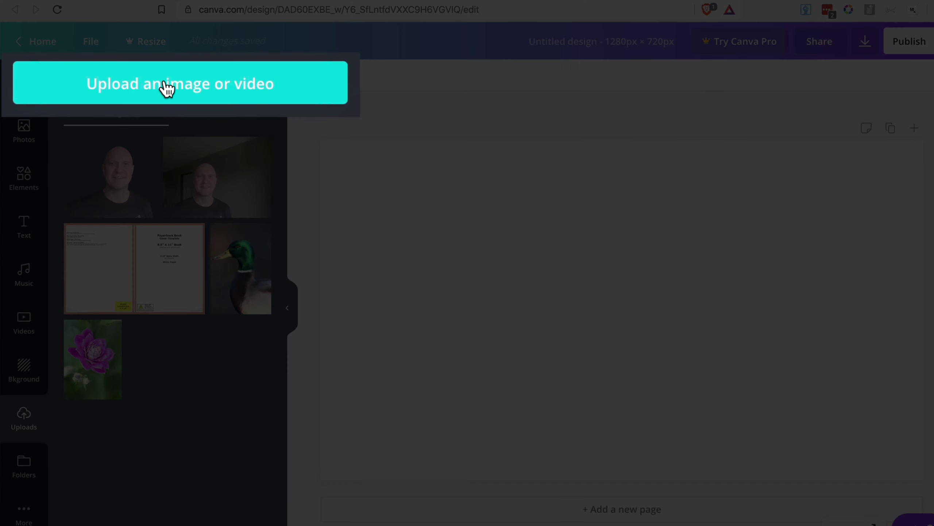
pyautogui.click(168, 86)
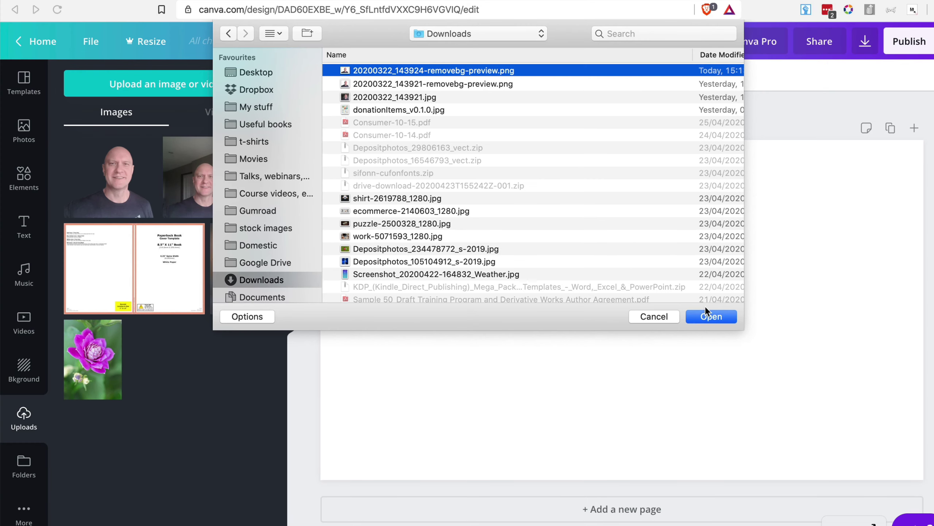
pyautogui.click(705, 320)
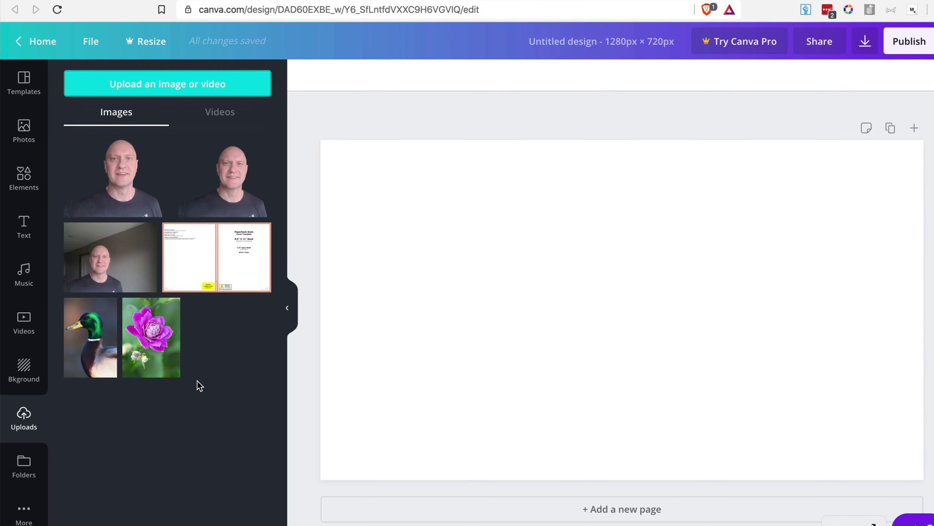
pyautogui.moveTo(82, 170); pyautogui.dragTo(521, 222)
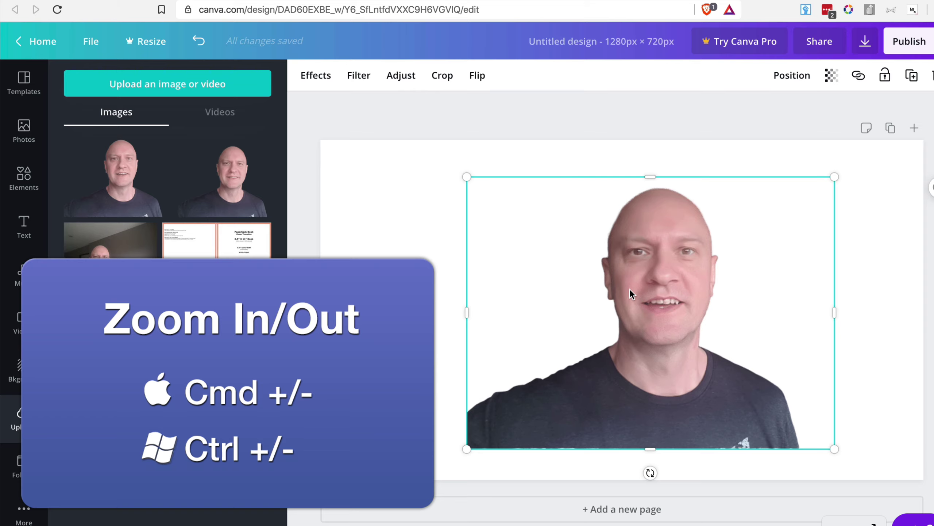
# Enlarge the face photo past the page edges and position it on the right side.
pyautogui.press('super+minus')
pyautogui.press('super+minus')
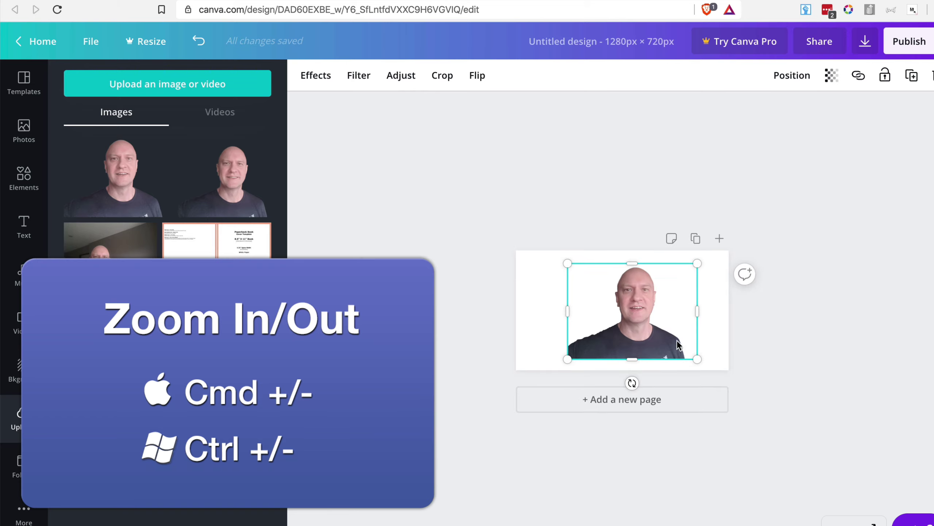
pyautogui.moveTo(698, 361); pyautogui.dragTo(829, 468)
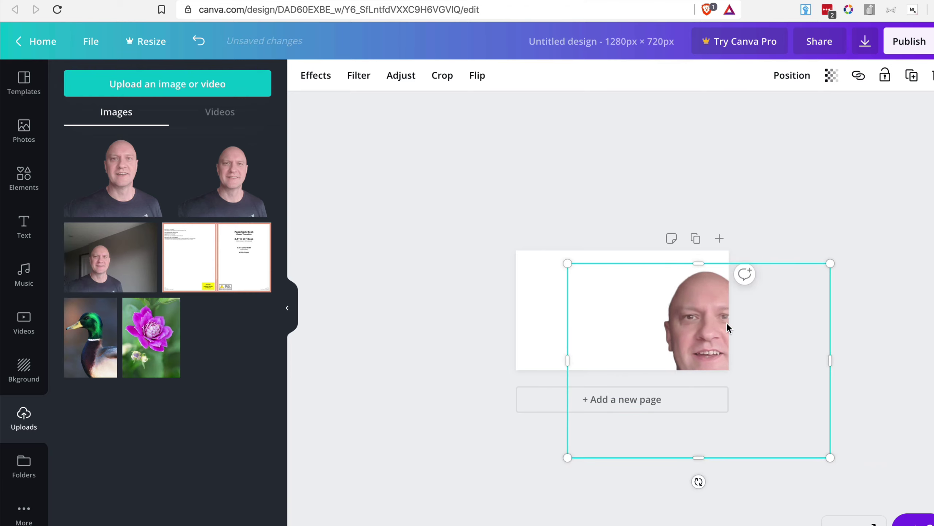
pyautogui.moveTo(705, 318); pyautogui.dragTo(677, 286)
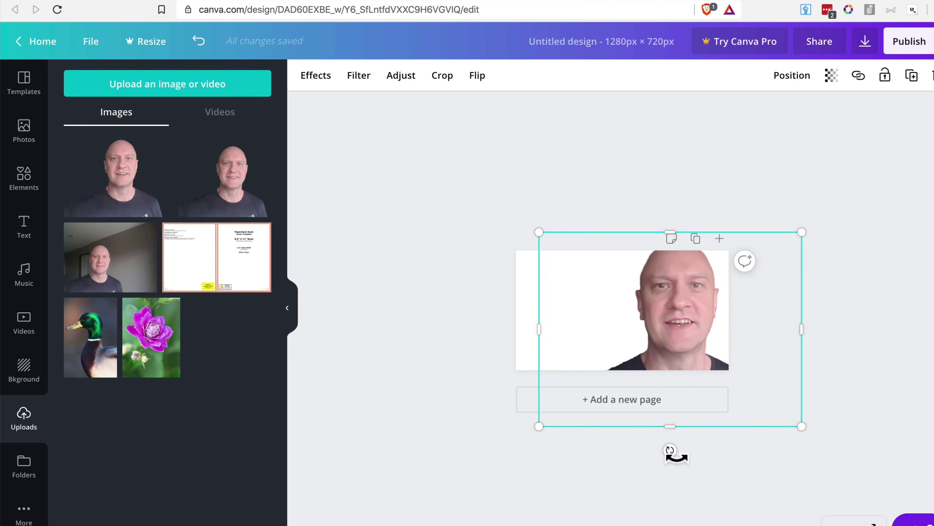
pyautogui.moveTo(676, 455); pyautogui.dragTo(689, 452)
pyautogui.moveTo(540, 244); pyautogui.dragTo(532, 236)
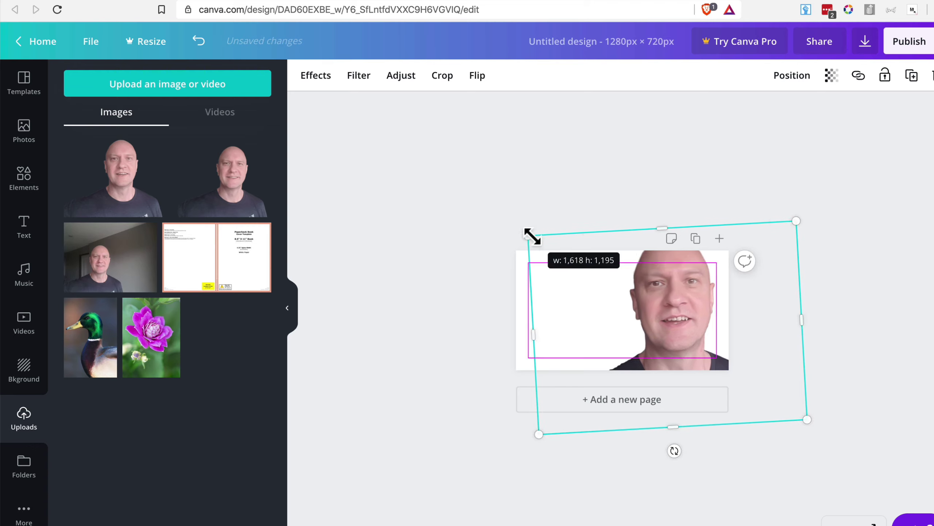
pyautogui.click(470, 299)
pyautogui.press('super+plus')
pyautogui.press('super+plus')
pyautogui.press('super+plus')
pyautogui.press('super+minus')
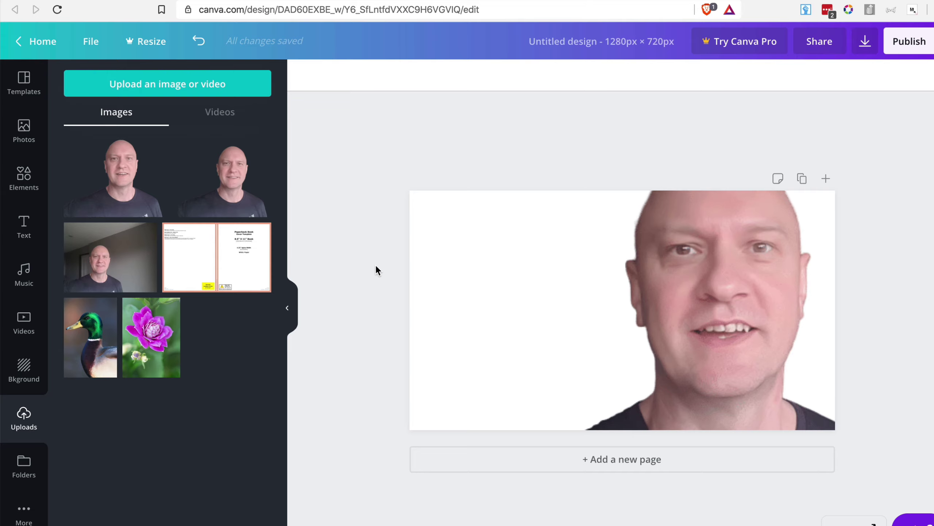
# Change the page background to the black swatch.
pyautogui.click(23, 366)
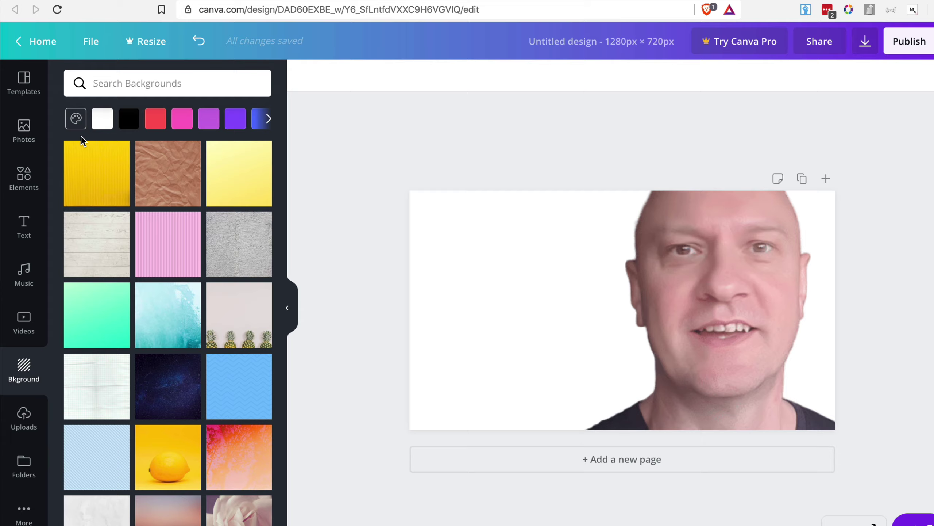
pyautogui.click(130, 121)
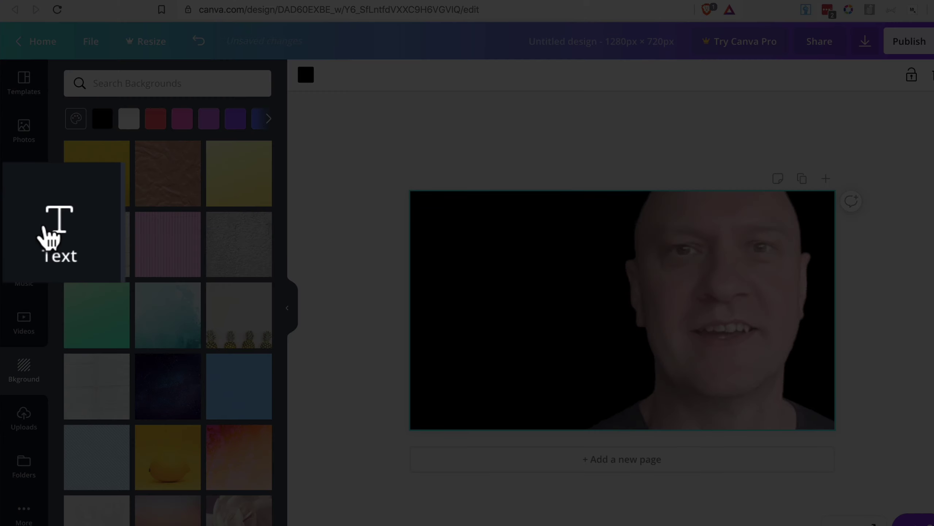
pyautogui.click(24, 228)
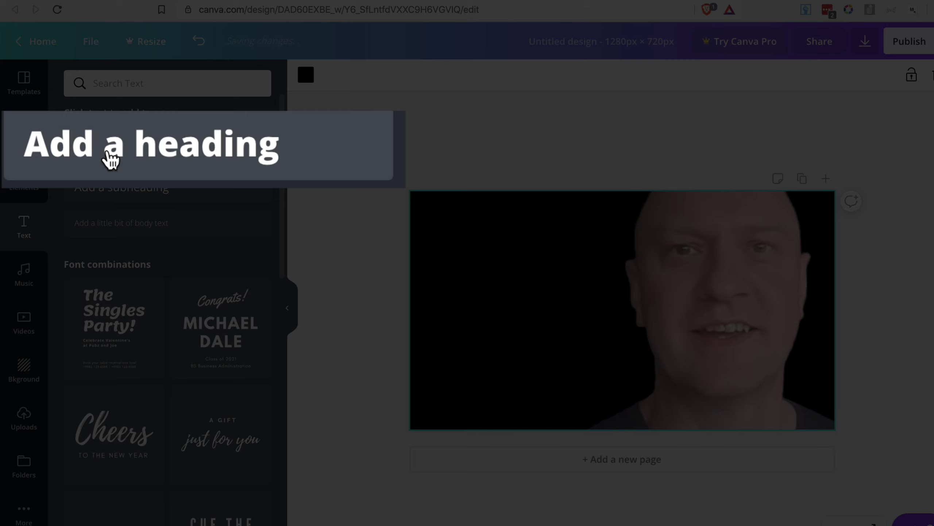
# Add a heading reading 'YOUTUBE THUMBNAILS IN CANVA', move it left, and select its text.
pyautogui.click(99, 155)
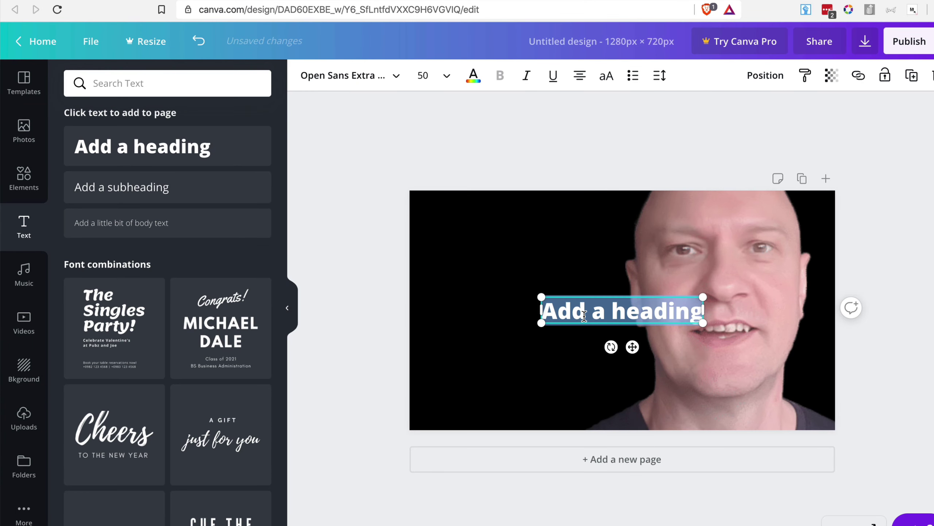
pyautogui.write('YOUTUBE THUN')
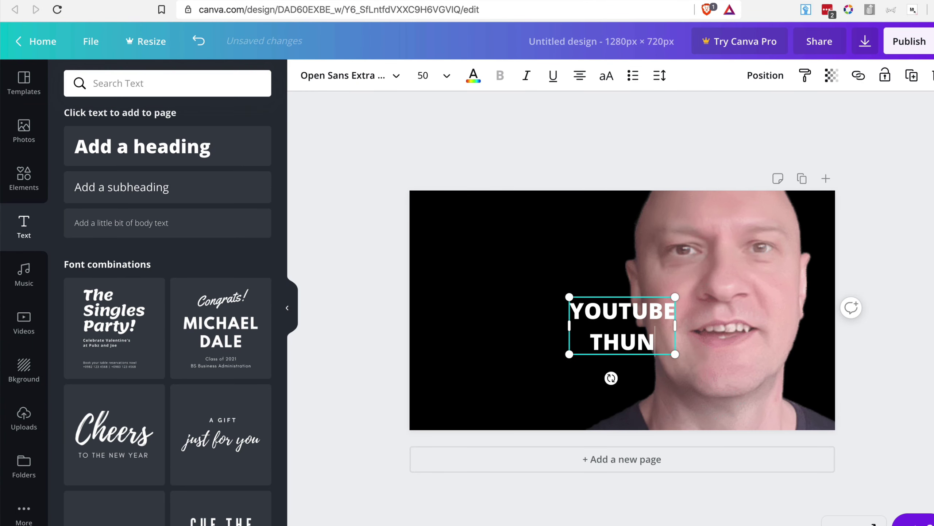
pyautogui.press('BackSpace')
pyautogui.write('MBNAILS IN CANVA')
pyautogui.moveTo(592, 339); pyautogui.dragTo(493, 308)
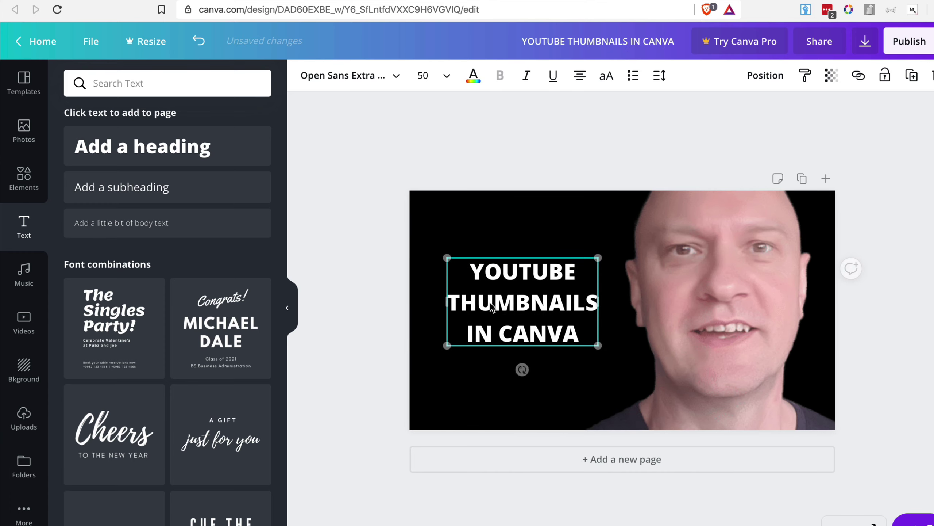
pyautogui.tripleClick(499, 298)
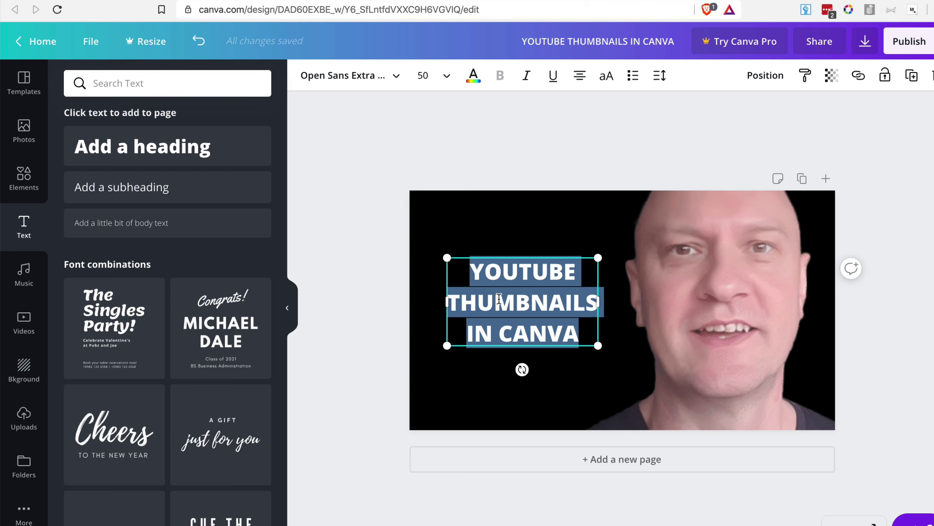
# Switch the heading to the Norwester font and widen its box so THUMBNAILS fits.
pyautogui.click(394, 76)
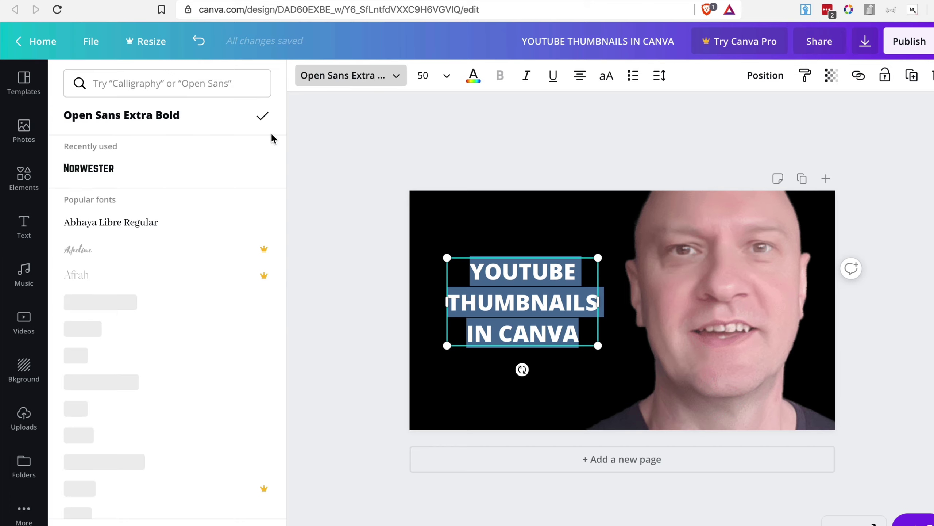
pyautogui.scroll(-10, 211, 283)
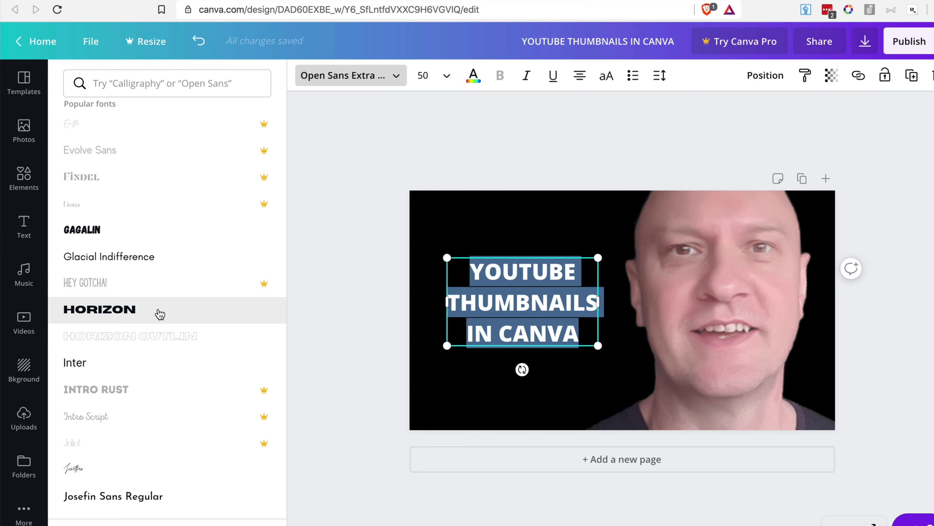
pyautogui.scroll(-12, 159, 314)
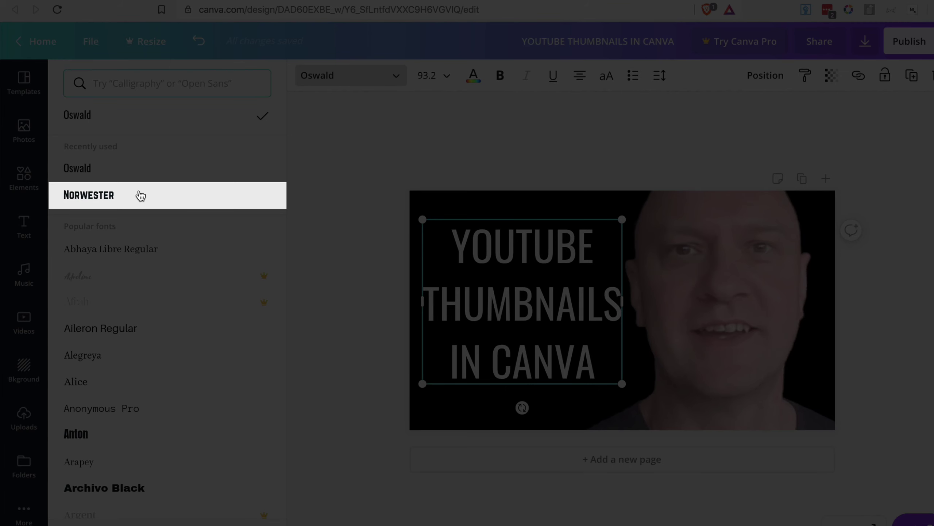
pyautogui.click(141, 195)
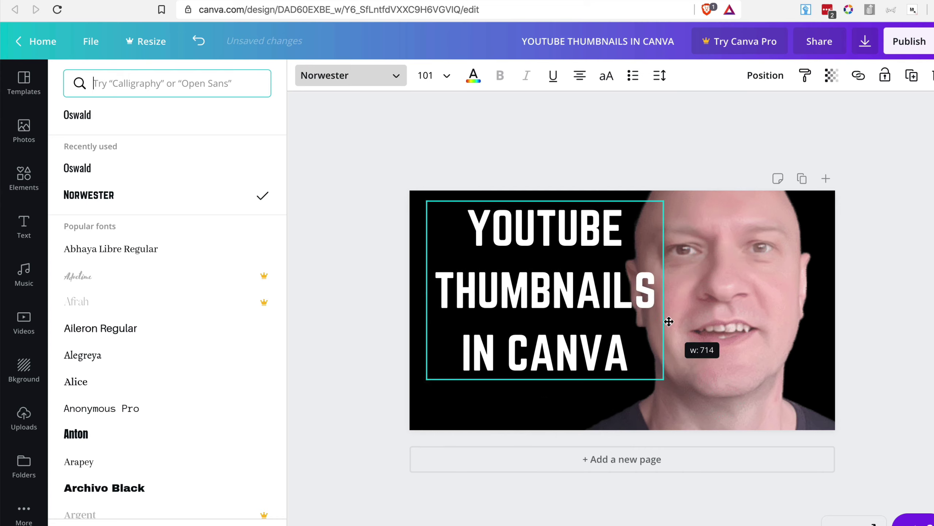
pyautogui.moveTo(667, 319); pyautogui.dragTo(676, 319)
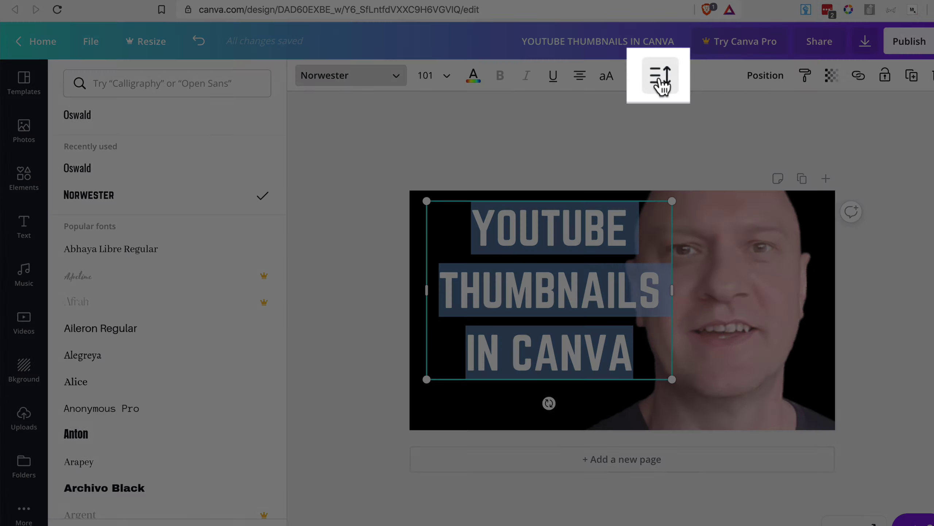
# Tighten the heading's line height to 0.98, then reposition and widen its text box.
pyautogui.click(660, 78)
pyautogui.moveTo(764, 142); pyautogui.dragTo(747, 142)
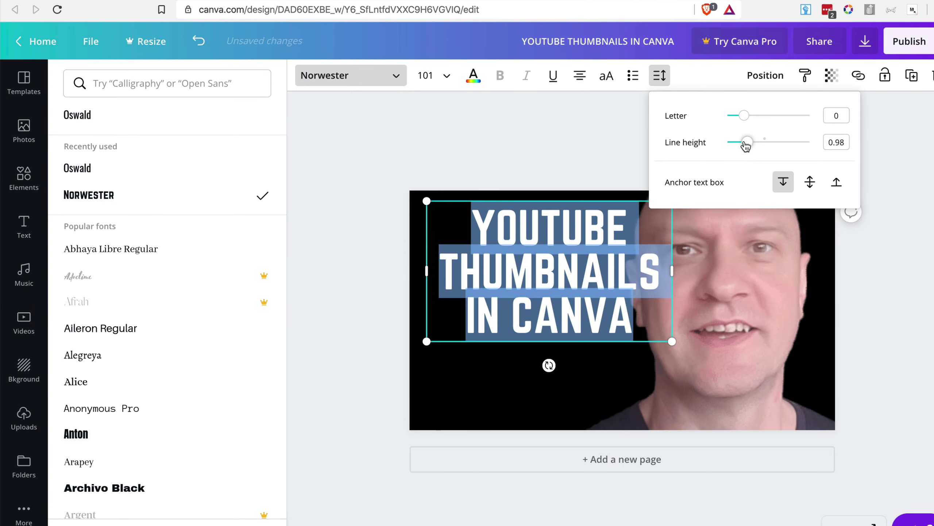
pyautogui.moveTo(515, 270); pyautogui.dragTo(497, 303)
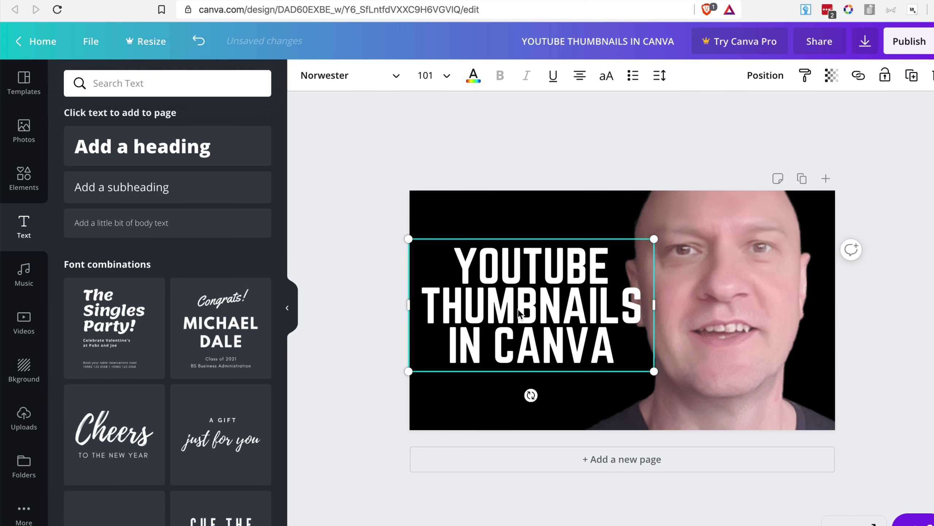
pyautogui.moveTo(654, 305); pyautogui.dragTo(695, 331)
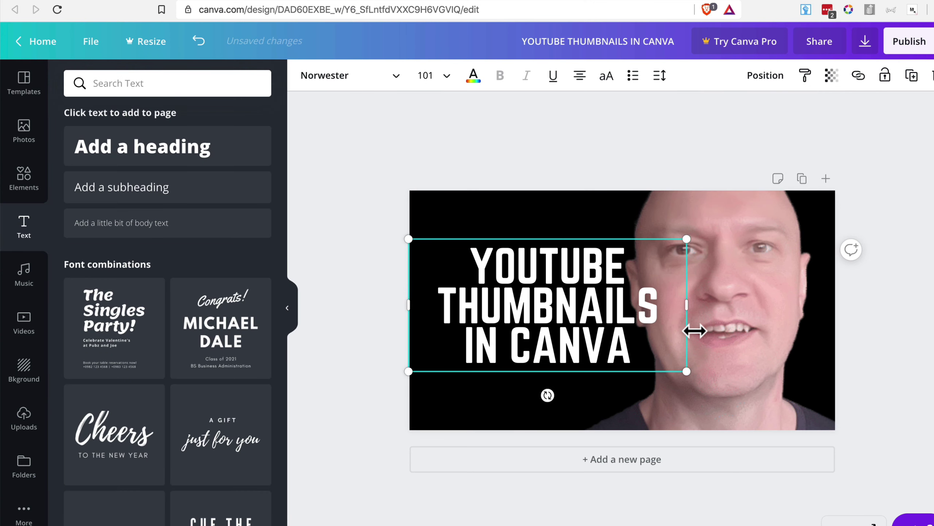
# Nudge the face photo further right on the page.
pyautogui.click(731, 301)
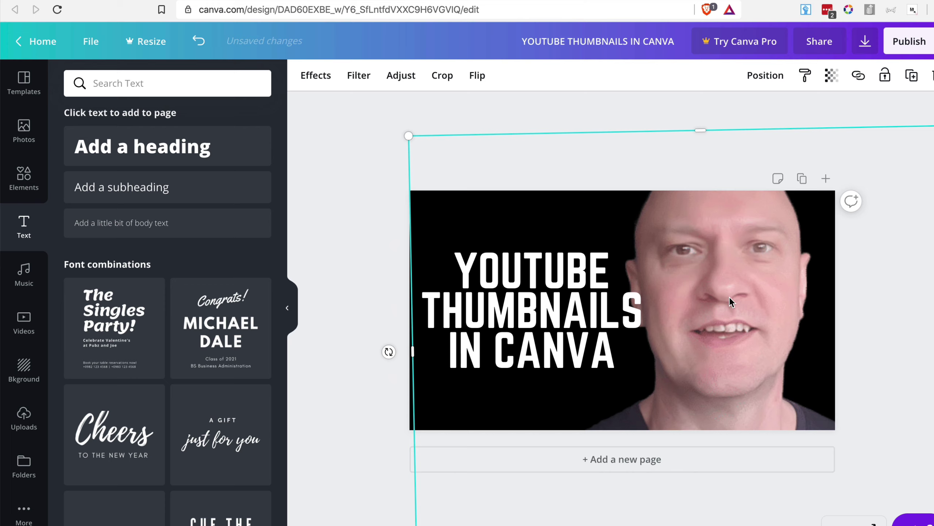
pyautogui.moveTo(730, 301); pyautogui.dragTo(746, 299)
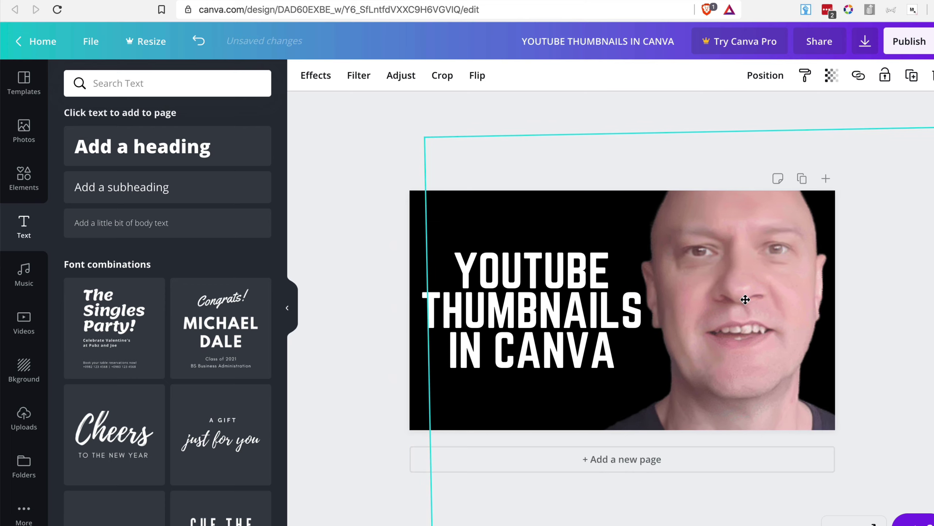
pyautogui.click(363, 296)
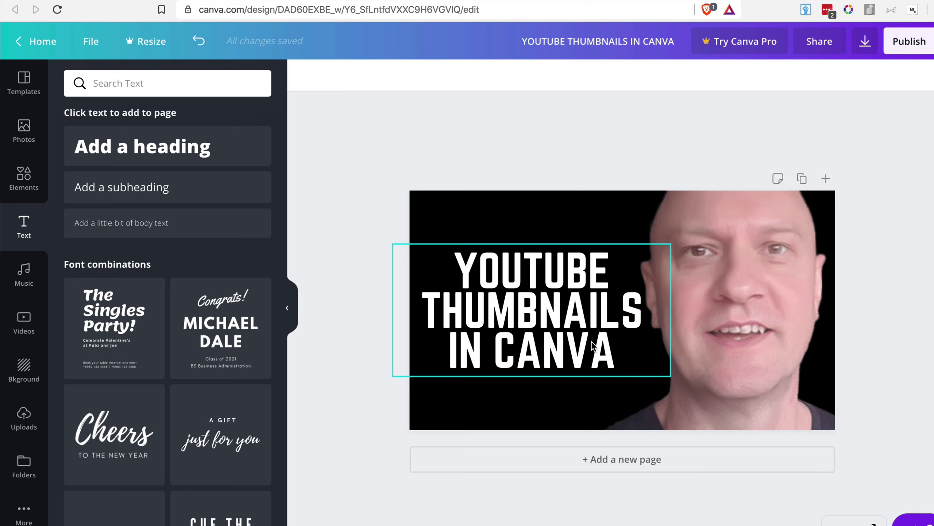
# Make the page background red.
pyautogui.click(413, 225)
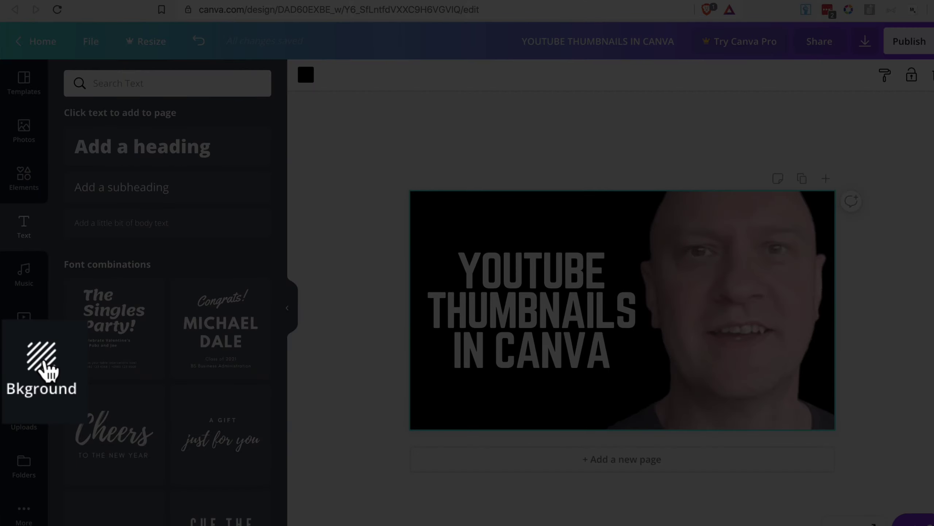
pyautogui.click(24, 367)
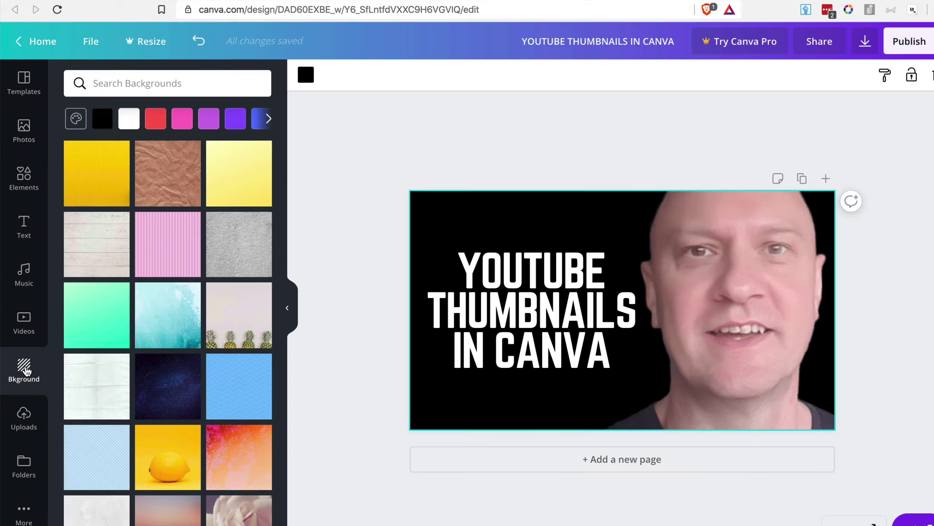
pyautogui.click(151, 118)
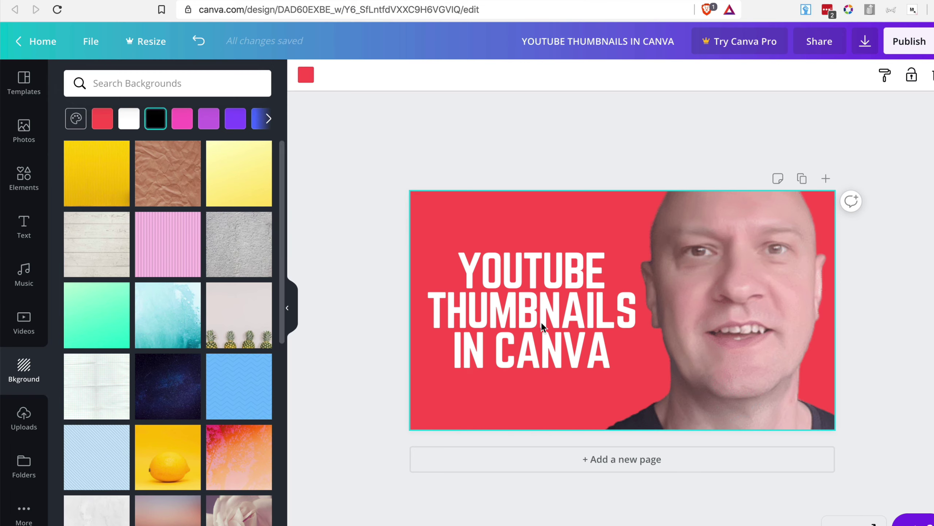
# Turn all of the heading text yellow.
pyautogui.click(573, 342)
pyautogui.doubleClick(572, 341)
pyautogui.tripleClick(572, 341)
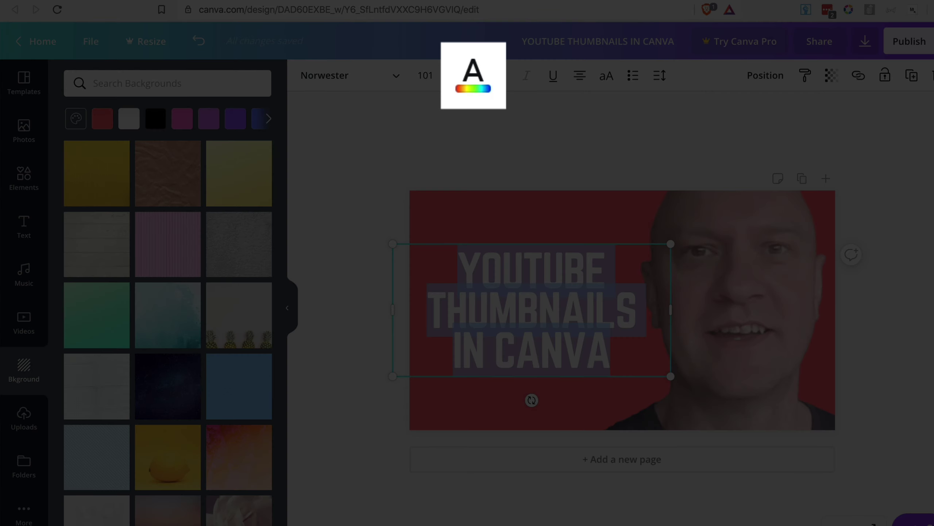
pyautogui.click(473, 77)
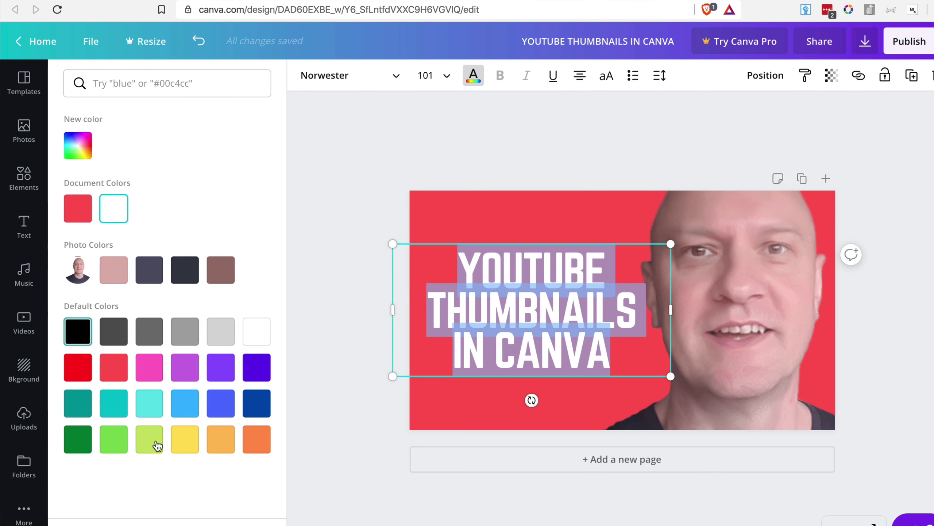
pyautogui.click(184, 441)
pyautogui.click(377, 210)
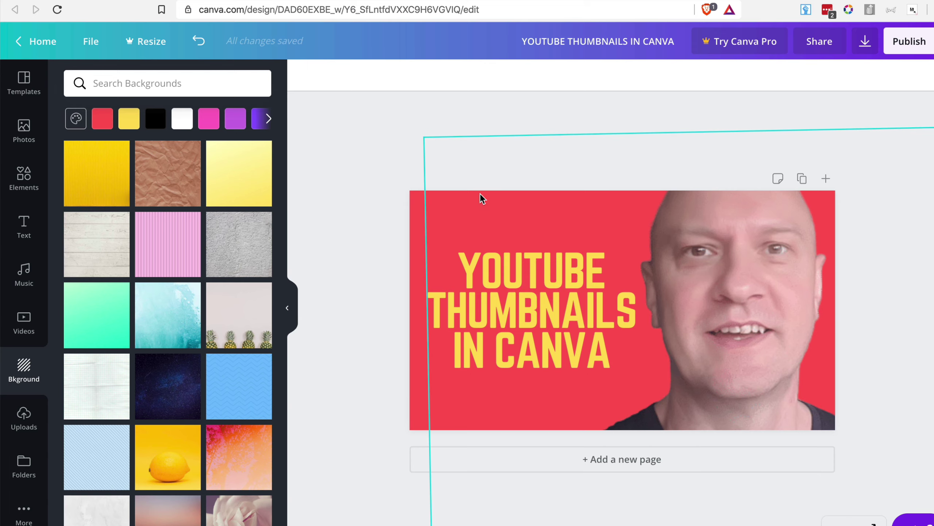
# Search the web for 'YOUTUBE LOGO' in a new tab and show image results.
pyautogui.press('super+t')
pyautogui.write('Y')
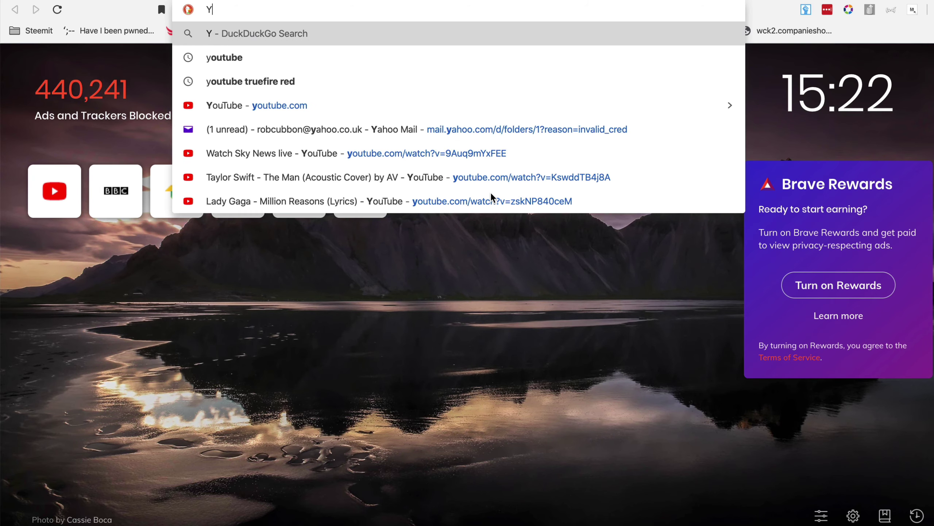
pyautogui.write('OUTUBE')
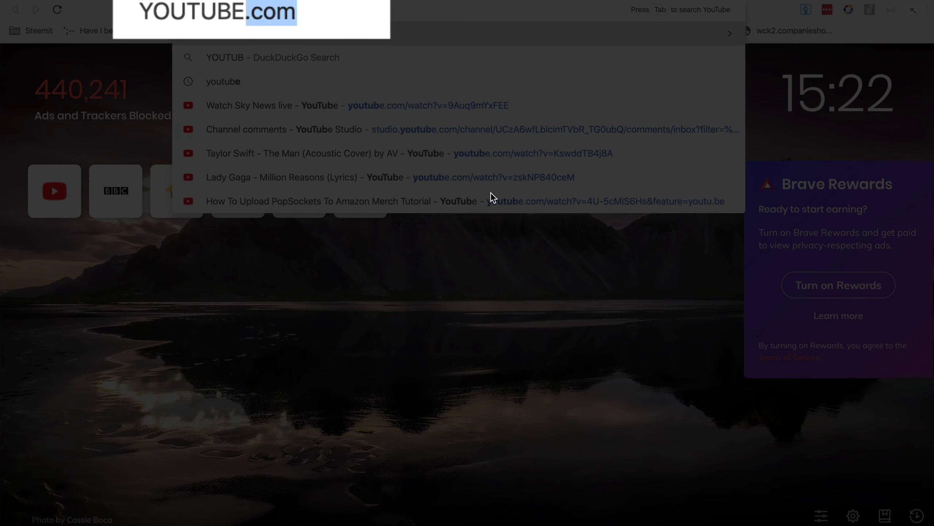
pyautogui.write(' LOGO')
pyautogui.press('Return')
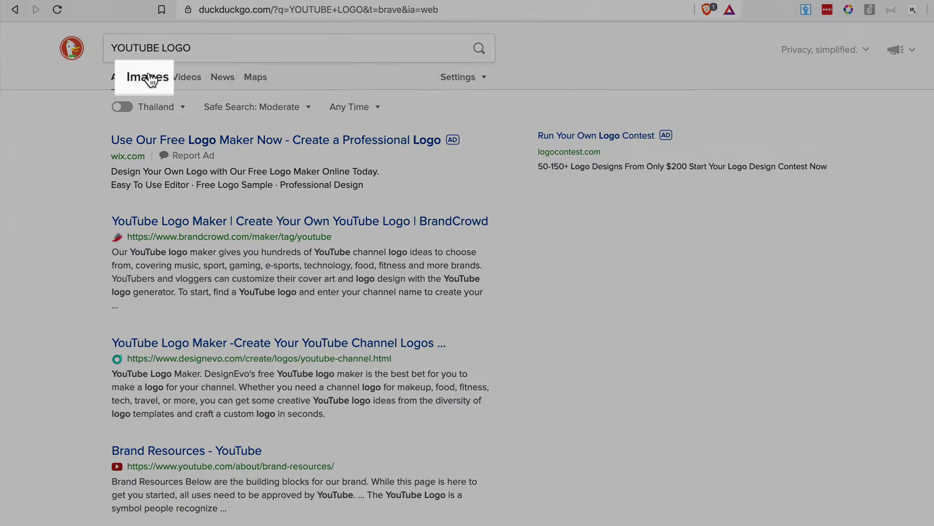
pyautogui.click(147, 77)
pyautogui.scroll(-5, 270, 118)
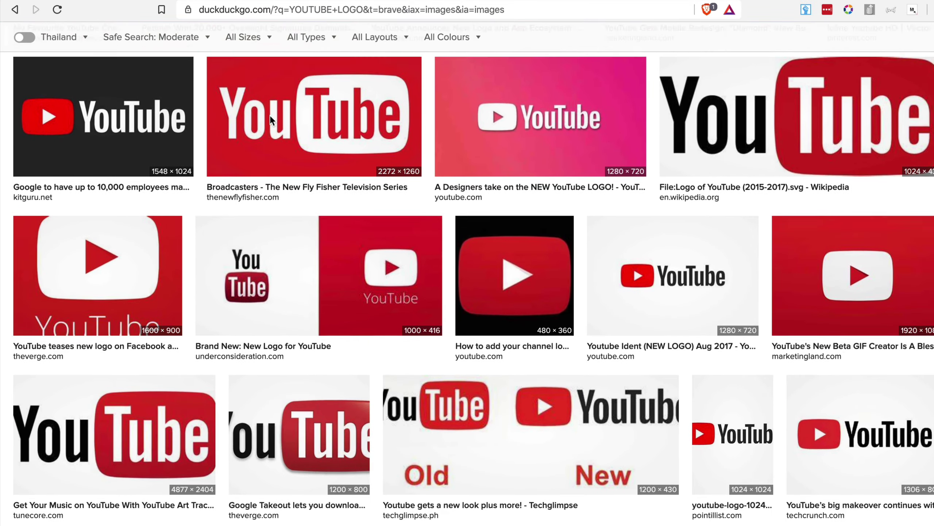
pyautogui.scroll(-5, 271, 121)
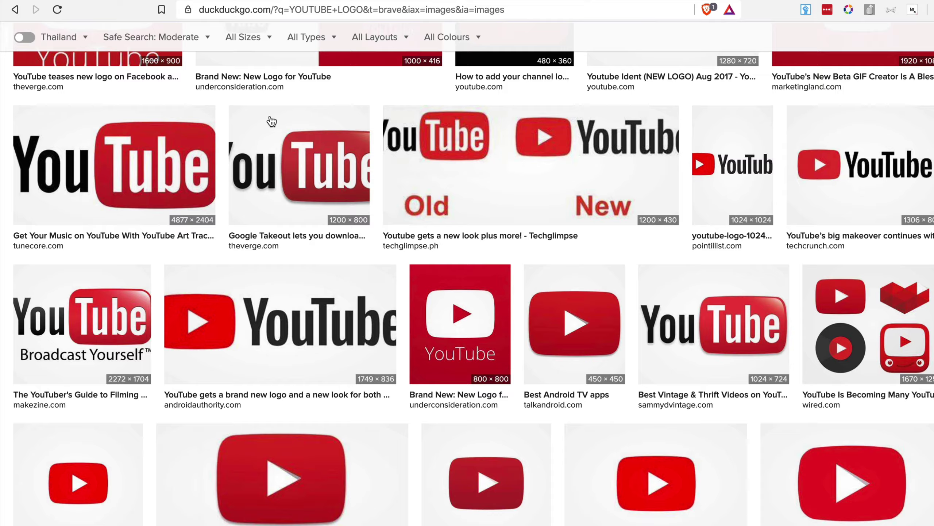
pyautogui.scroll(10, 272, 120)
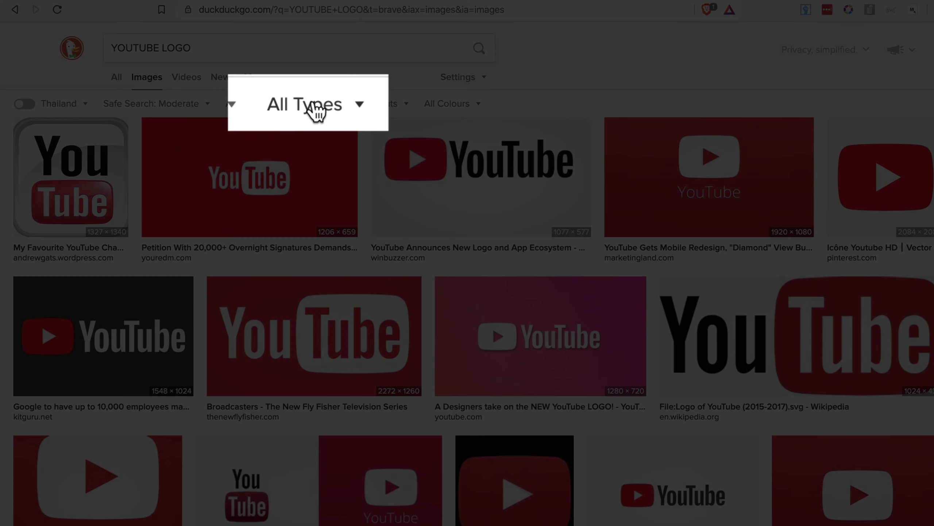
# Filter to transparent images and save the Wikipedia YouTube logo to the computer.
pyautogui.click(290, 103)
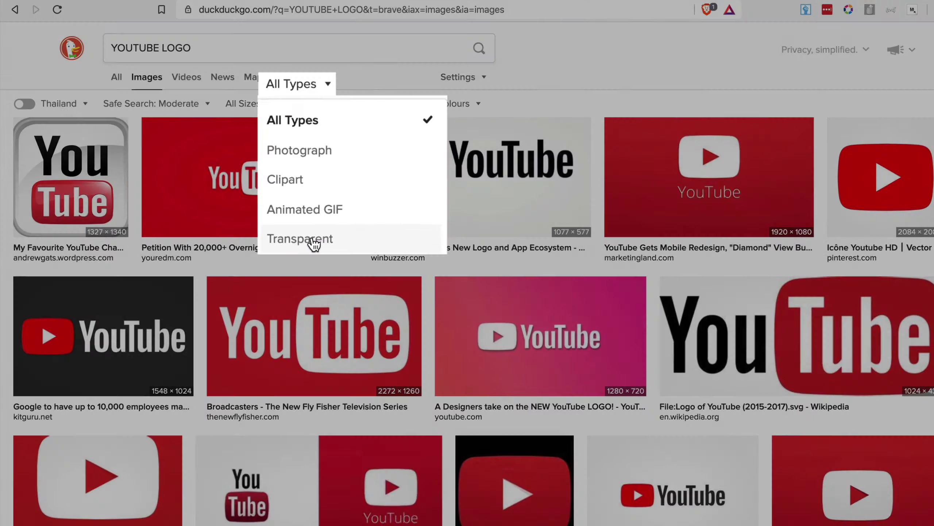
pyautogui.click(294, 282)
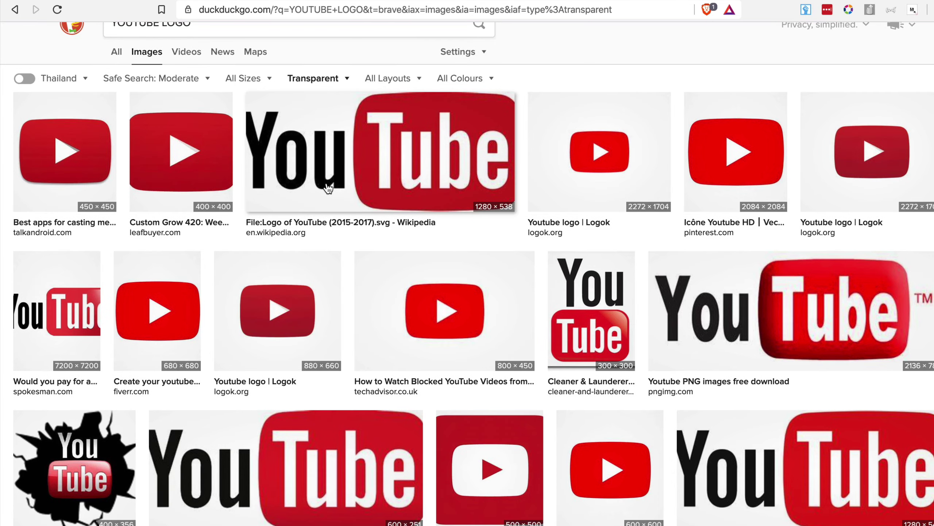
pyautogui.click(326, 189)
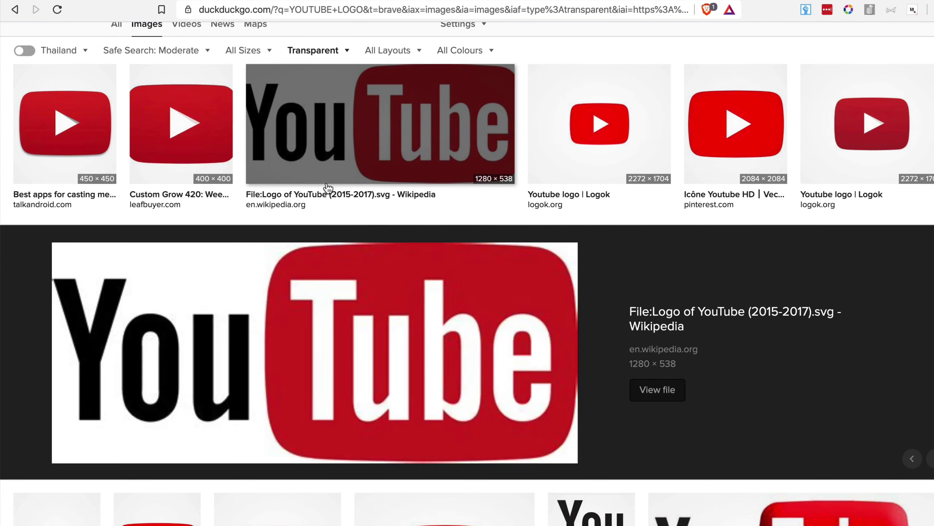
pyautogui.rightClick(516, 351)
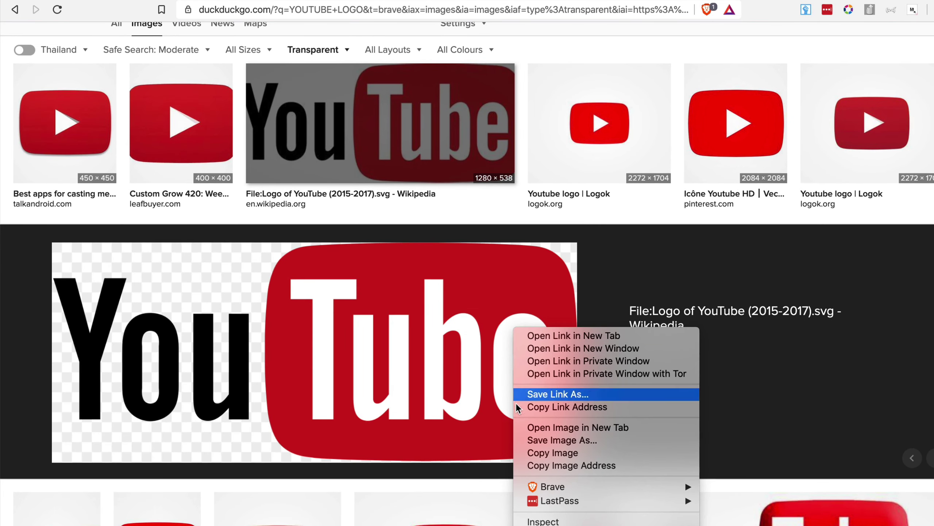
pyautogui.click(546, 440)
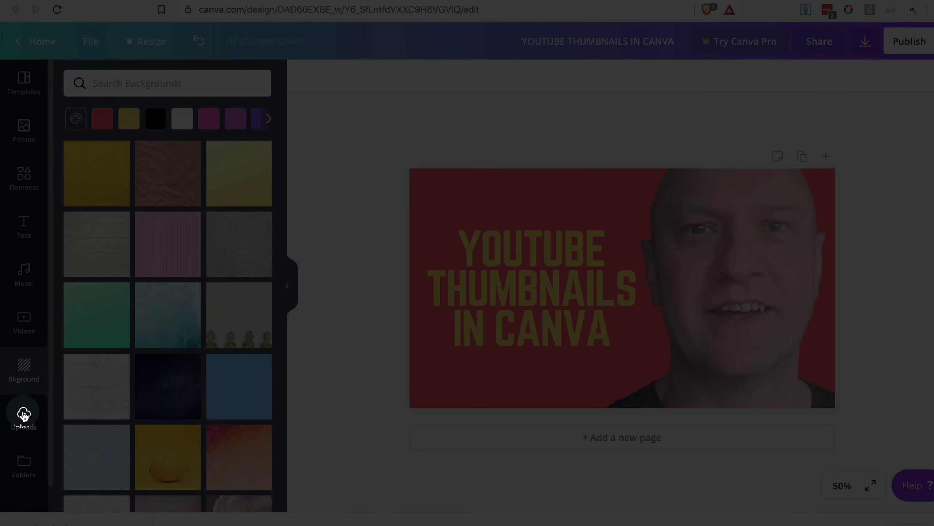
# Upload download.png from the Desktop to Canva's Uploads.
pyautogui.click(22, 414)
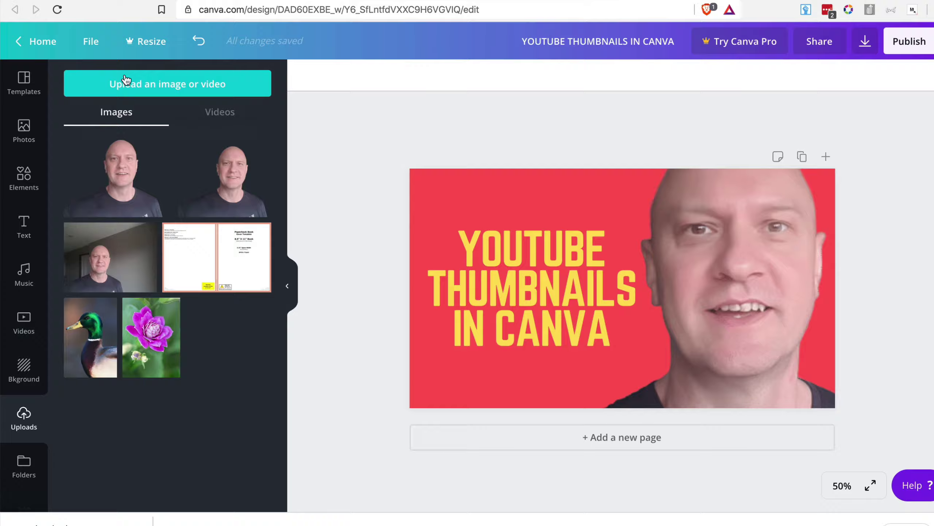
pyautogui.click(125, 79)
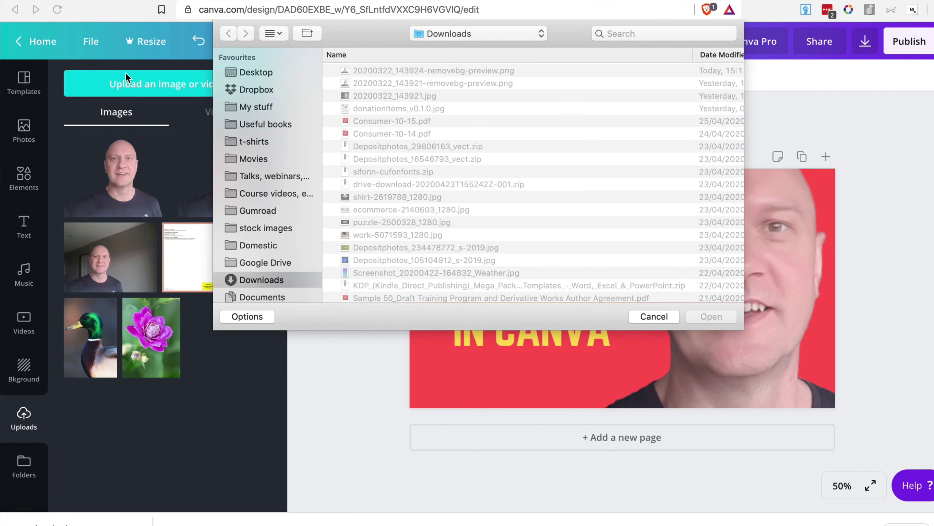
pyautogui.click(256, 72)
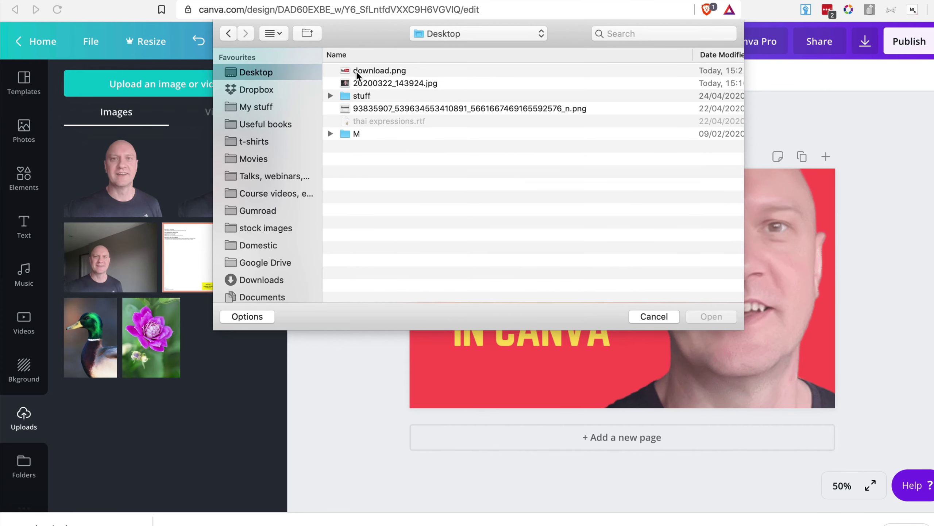
pyautogui.doubleClick(355, 75)
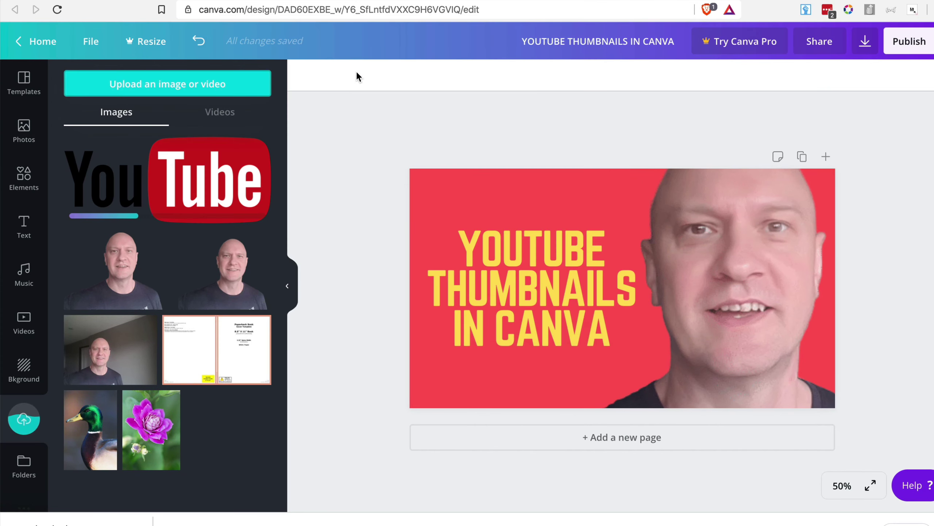
# Delete the word YOUTUBE from the title and move the title lower.
pyautogui.click(515, 239)
pyautogui.doubleClick(515, 240)
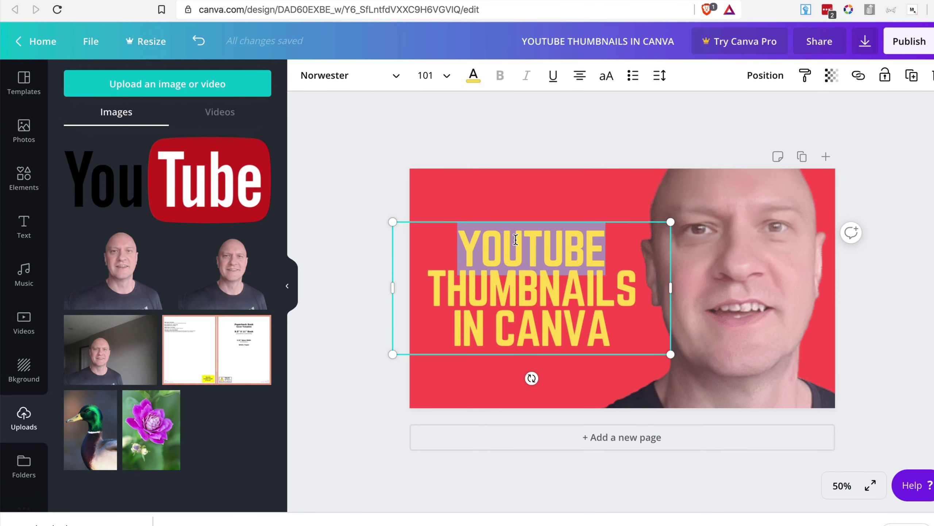
pyautogui.press('Delete')
pyautogui.press('Delete')
pyautogui.press('Escape')
pyautogui.moveTo(513, 270); pyautogui.dragTo(508, 338)
# Add the YouTube logo, shrink it, and place it above 'THUMBNAILS IN CANVA'.
pyautogui.click(190, 198)
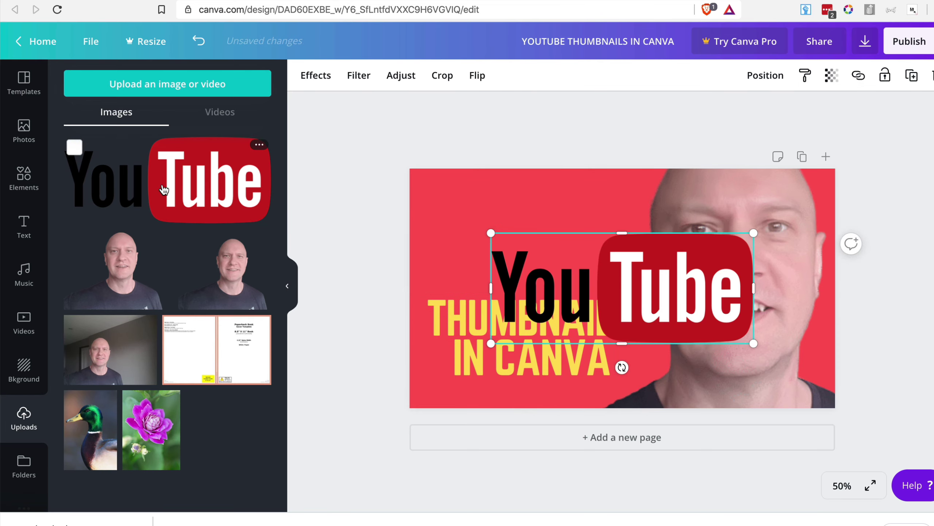
pyautogui.moveTo(489, 233); pyautogui.dragTo(612, 284)
pyautogui.moveTo(681, 313); pyautogui.dragTo(526, 242)
pyautogui.moveTo(556, 314); pyautogui.dragTo(558, 297)
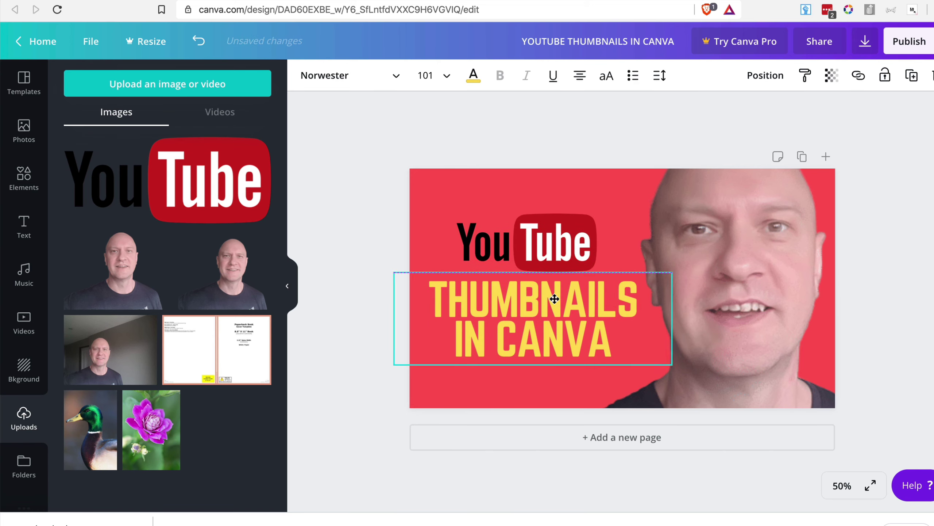
pyautogui.click(417, 198)
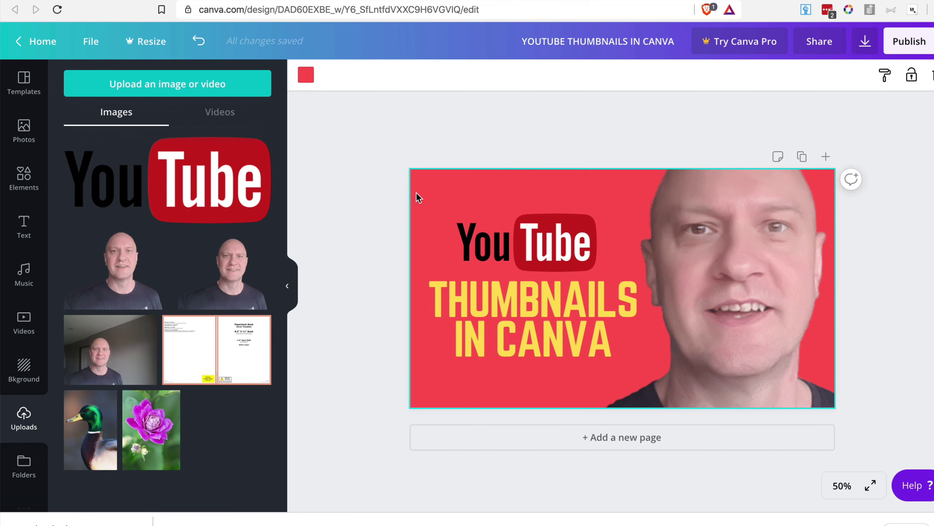
# Try a mint gradient background and make the title text the logo's dark red.
pyautogui.click(22, 370)
pyautogui.click(115, 328)
pyautogui.doubleClick(533, 306)
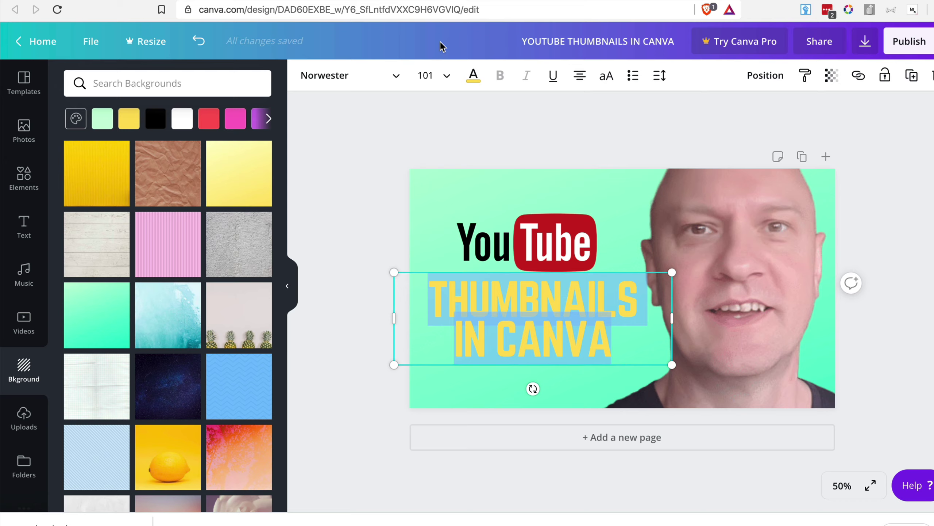
pyautogui.click(474, 75)
pyautogui.click(114, 307)
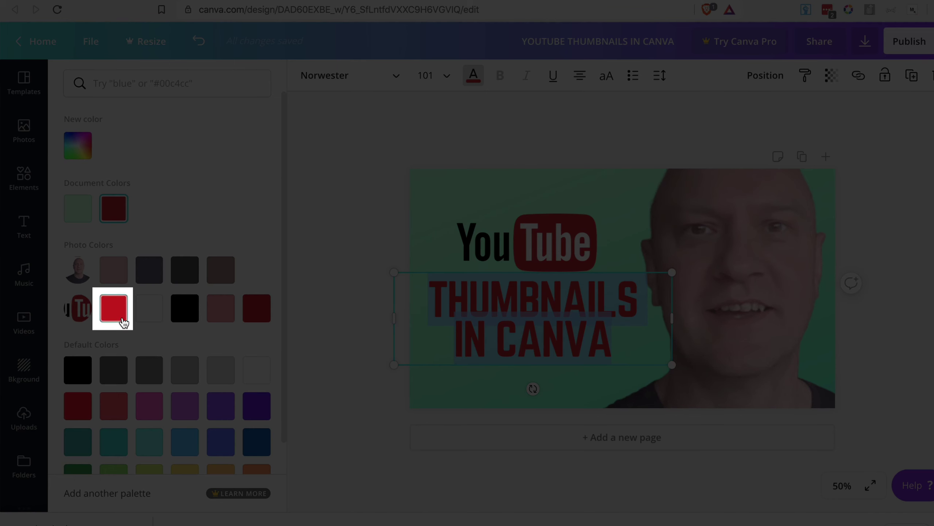
pyautogui.click(118, 318)
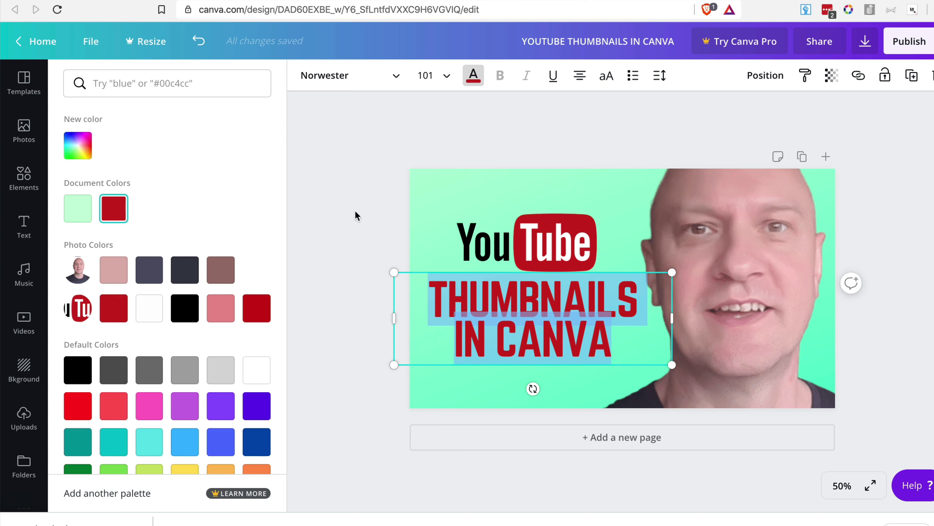
pyautogui.press('Escape')
pyautogui.press('Escape')
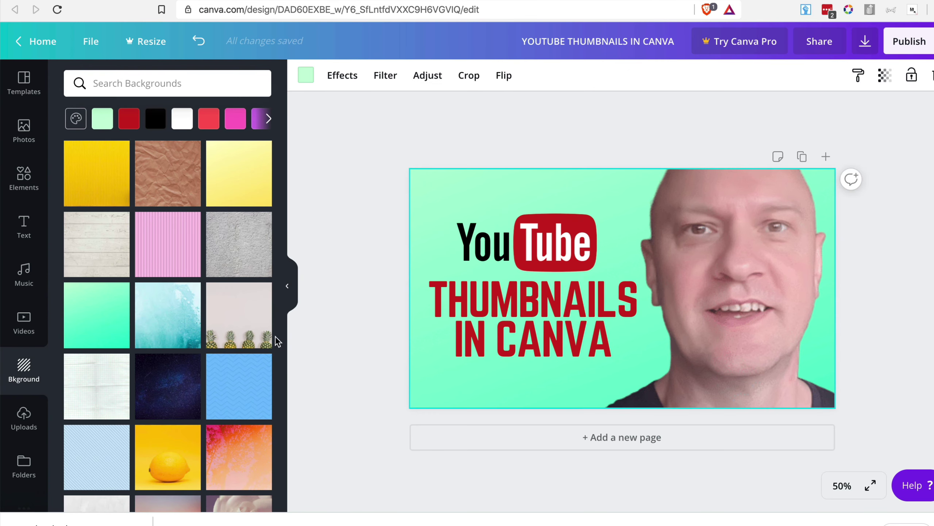
# Switch the background to the pale yellow gradient and review at 50% zoom.
pyautogui.click(100, 159)
pyautogui.click(245, 172)
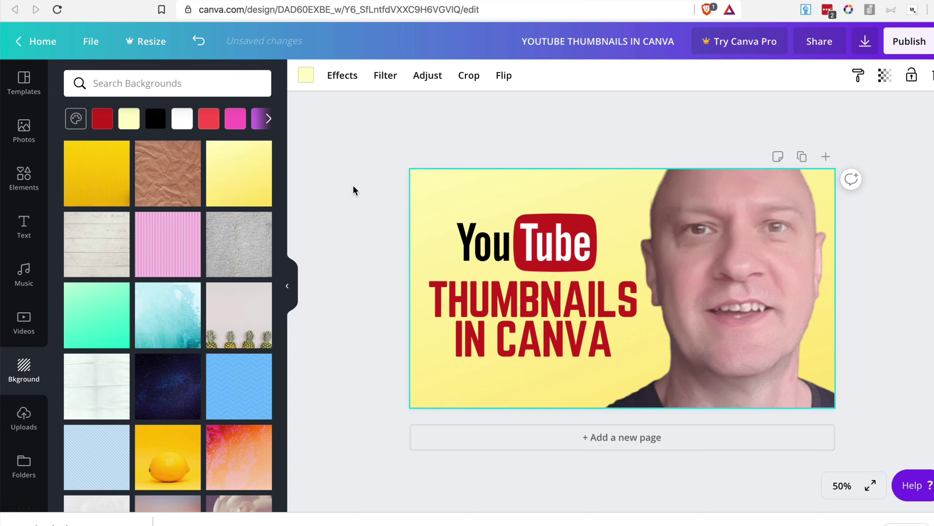
pyautogui.click(354, 186)
pyautogui.press('super+equal')
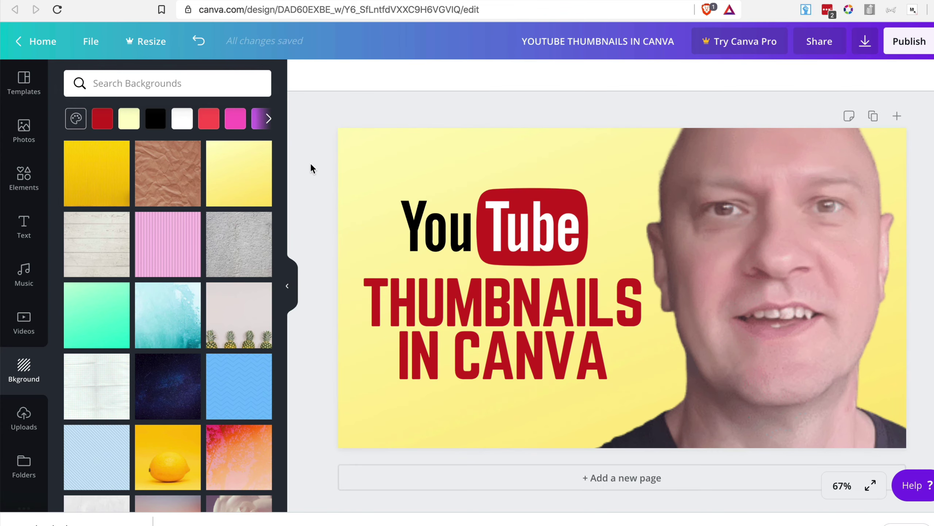
pyautogui.press('super+minus')
pyautogui.press('super+minus')
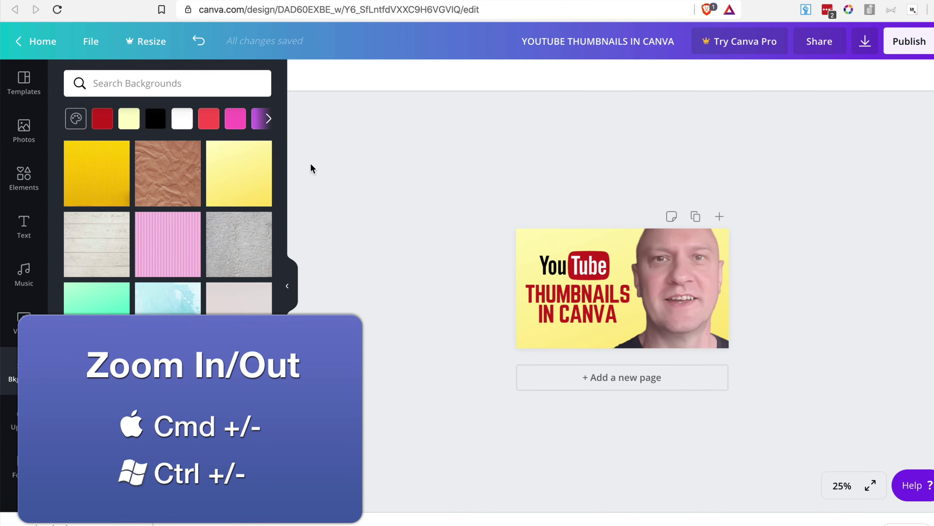
pyautogui.press('super+minus')
pyautogui.press('super+equal')
pyautogui.press('super+equal')
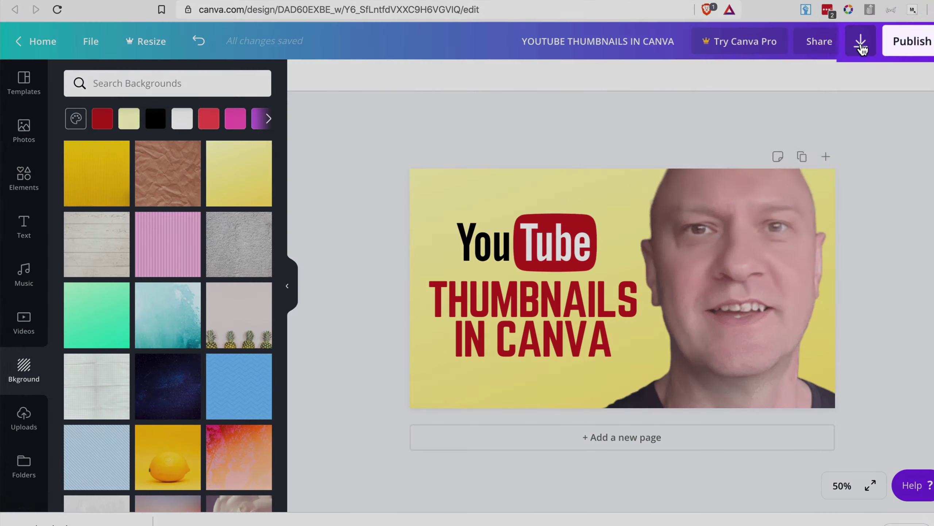
# Download the thumbnail as a 1280 × 720 PNG.
pyautogui.click(865, 40)
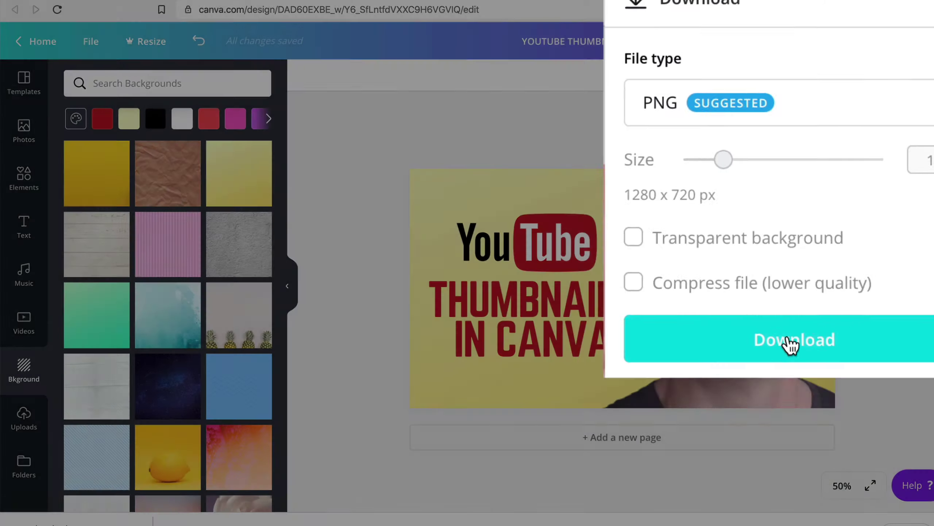
pyautogui.click(843, 268)
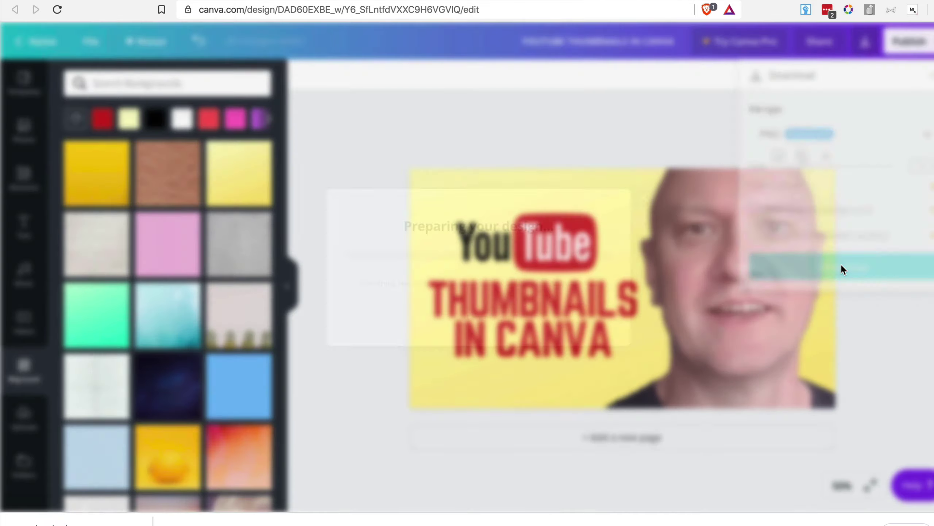